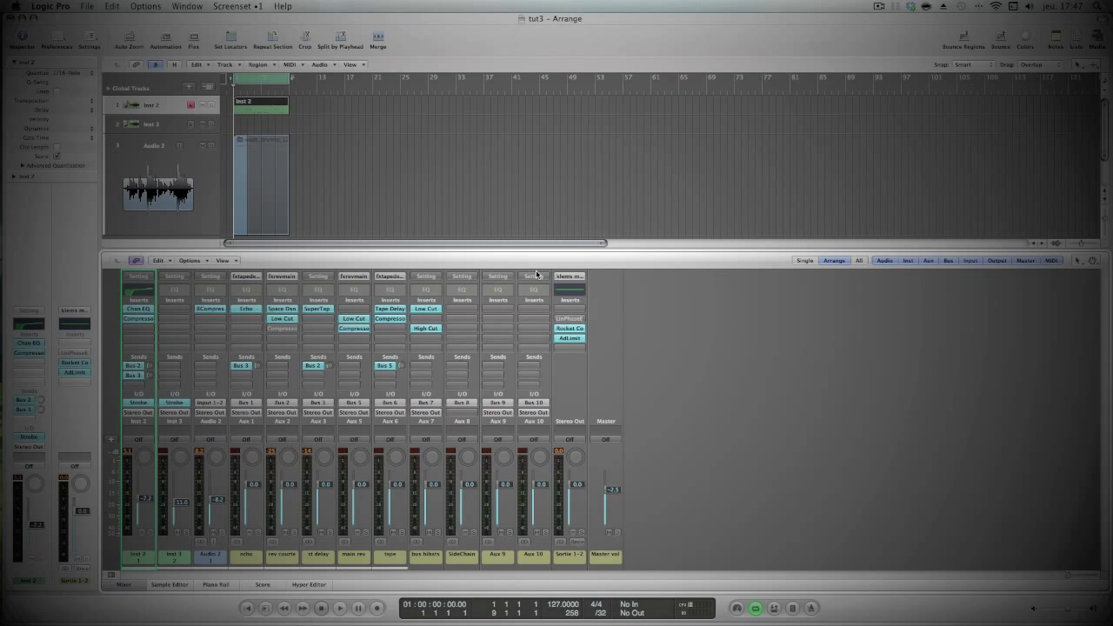
Step: Open the Strobe instrument of the Inst 2 track and place its window over the arrangement area
left_click(139, 403)
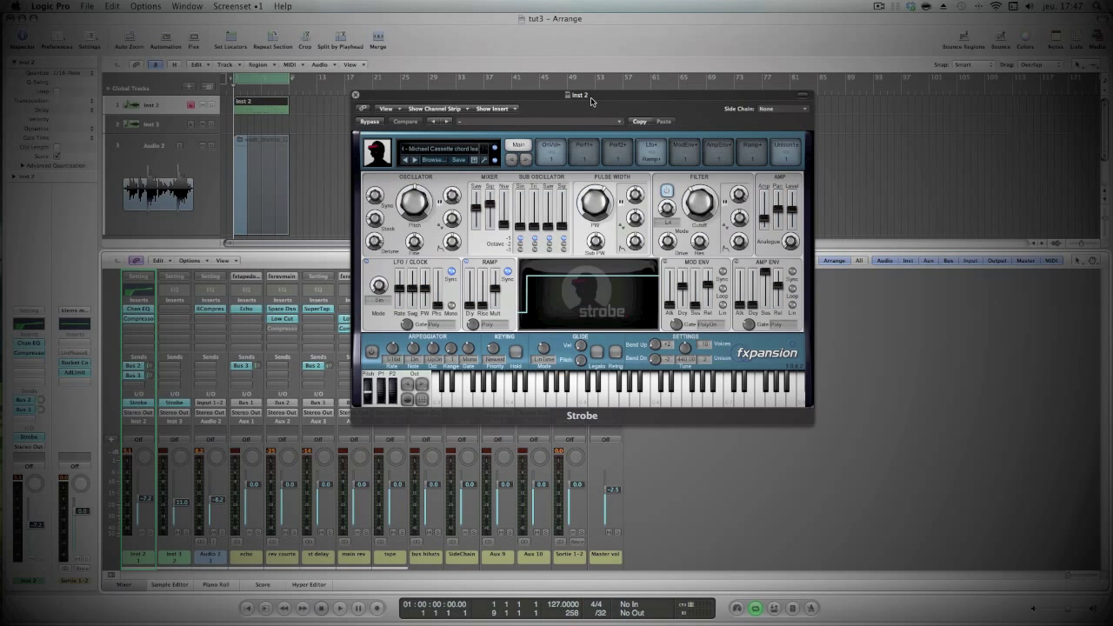
left_click_drag(590, 98, 537, 104)
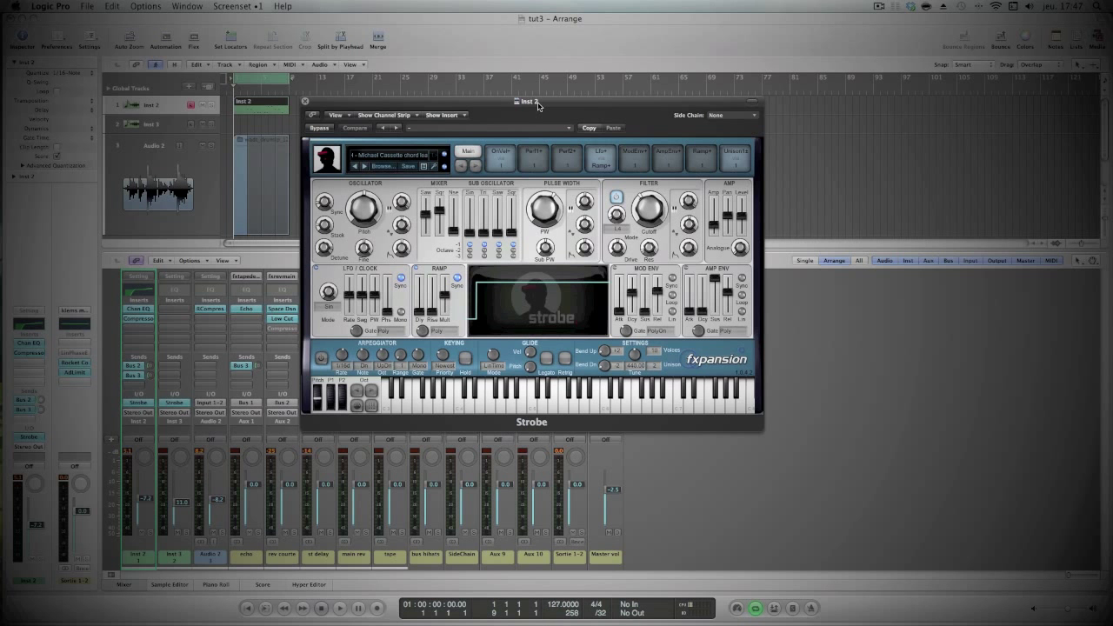
left_click_drag(500, 106, 559, 81)
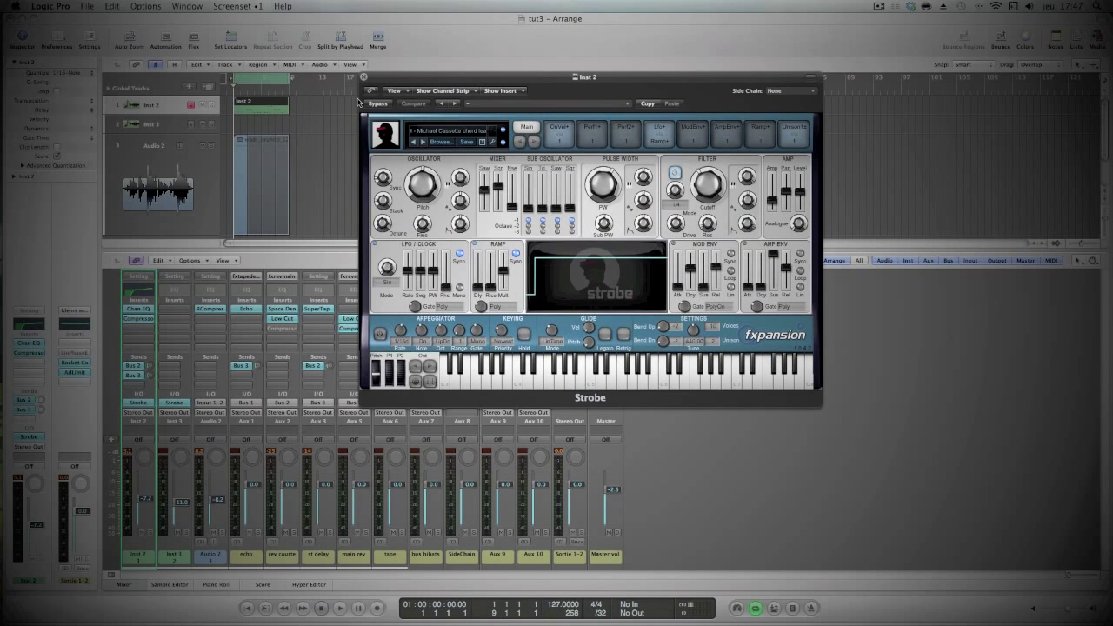
Step: Show the notes of the Inst 2 region in the Piano Roll, zoomed out to fit the whole eight-bar loop
left_click(259, 154)
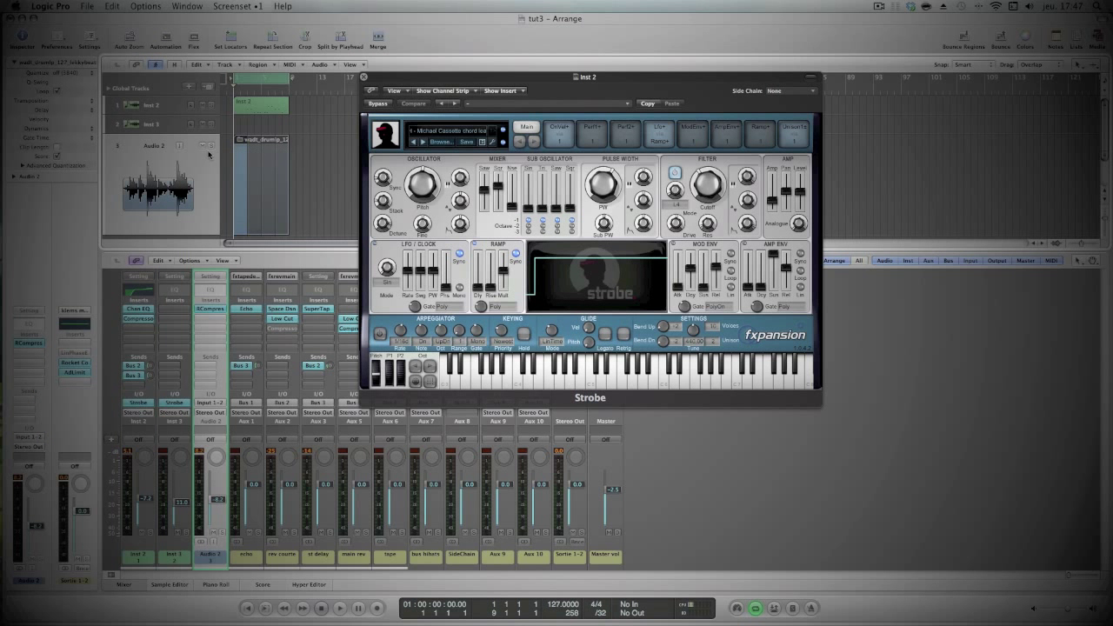
left_click(147, 108)
double_click(257, 104)
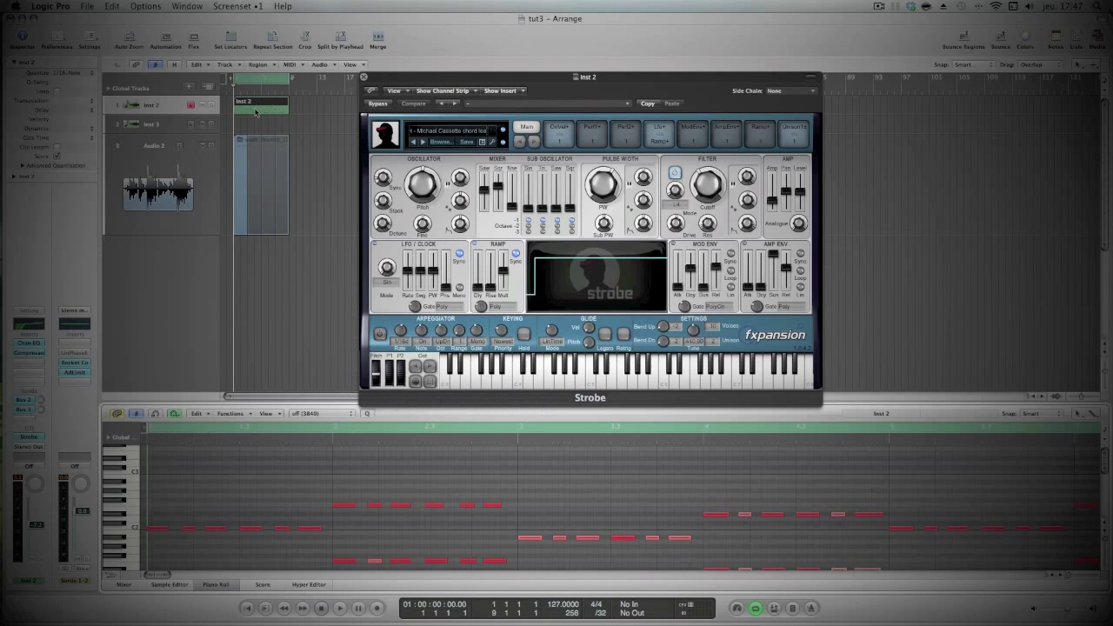
key("ctrl+Left")
key("ctrl+Left")
key("ctrl+Left")
key("ctrl+Left")
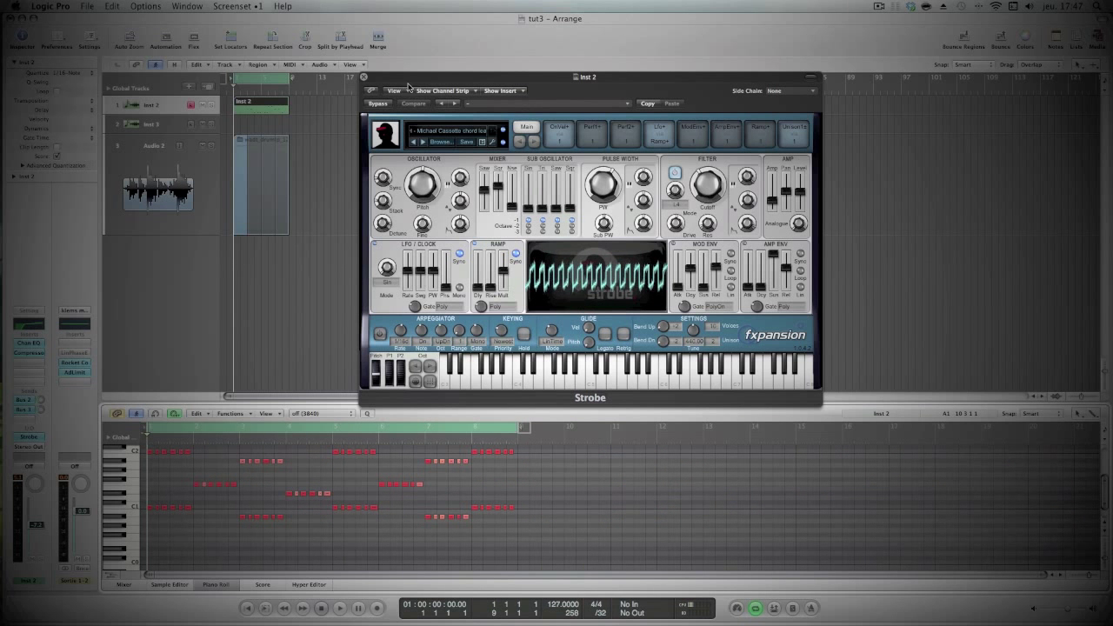
Step: Listen to the Inst 2 chord loop from the start while sweeping Strobe's filter cutoff
key("space")
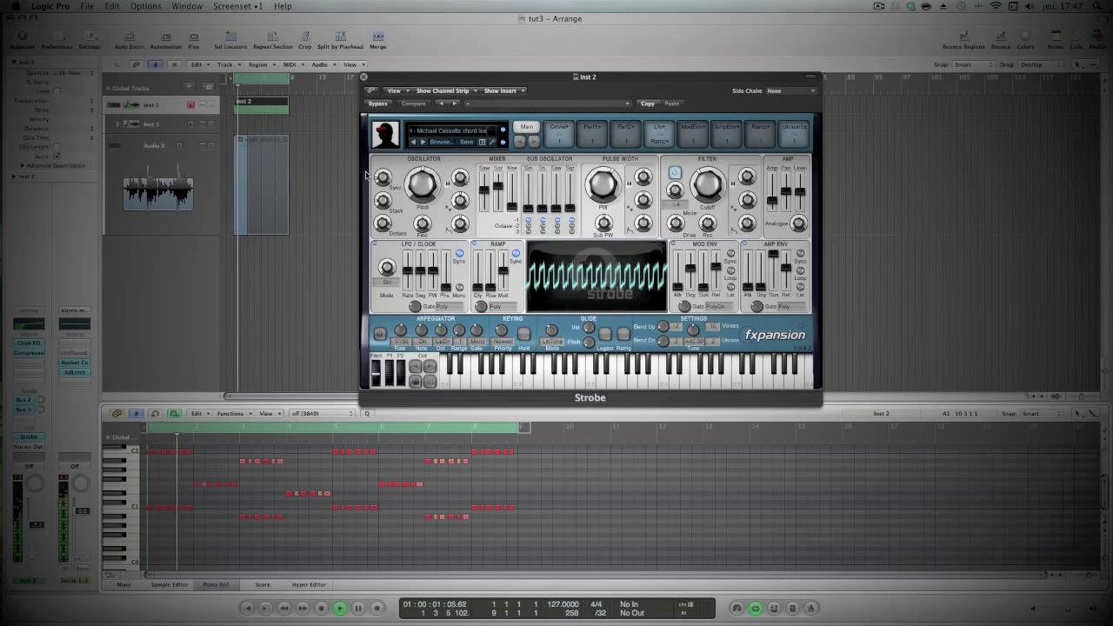
left_click_drag(591, 79, 551, 68)
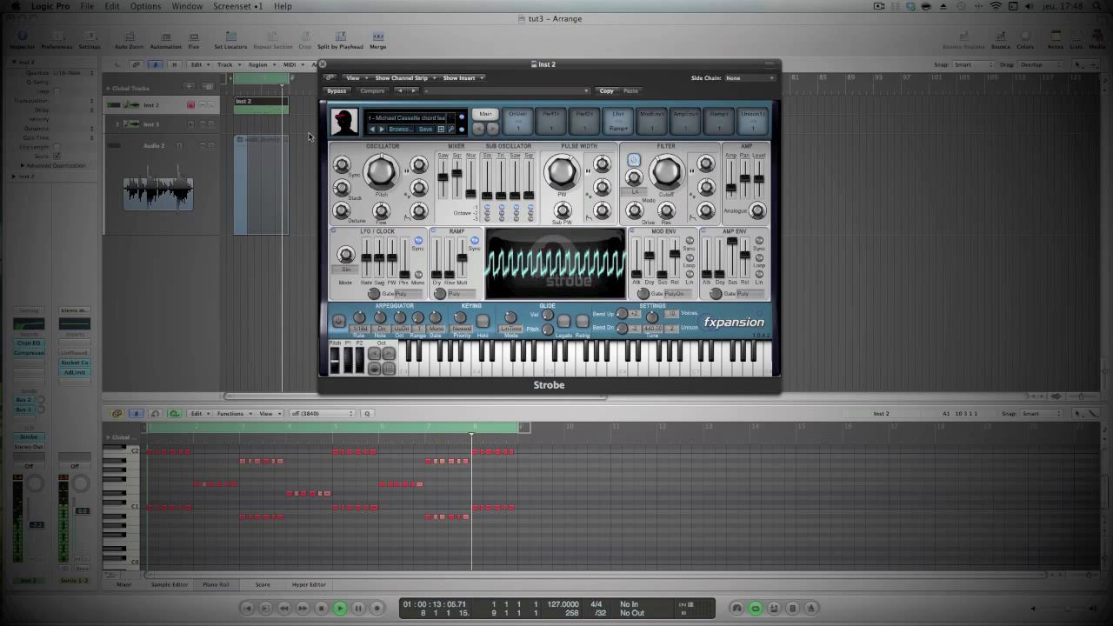
key("space")
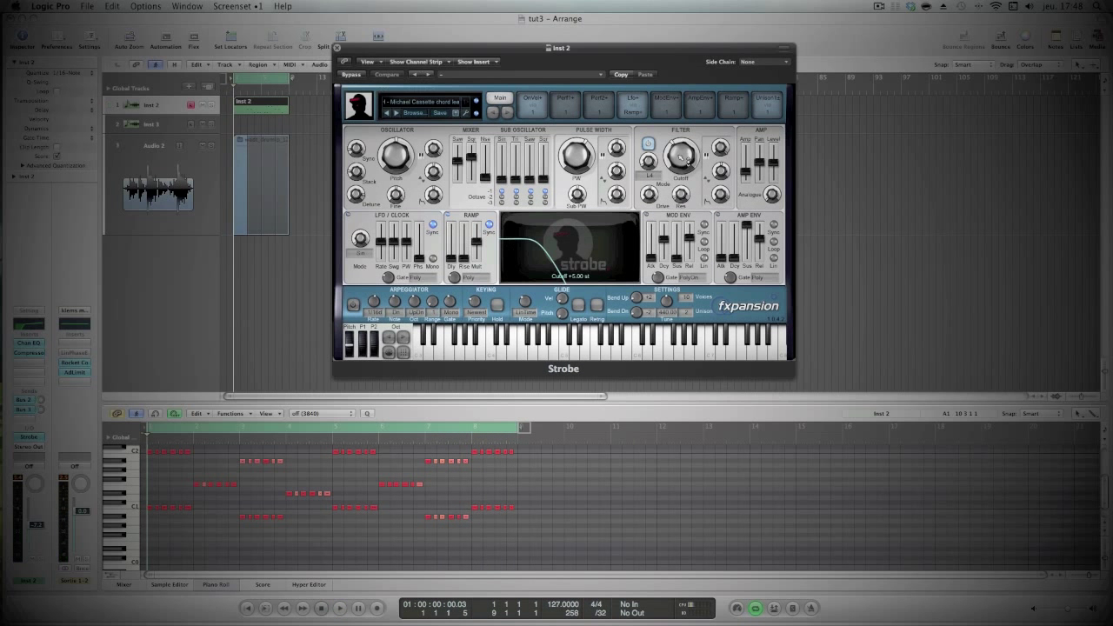
key("space")
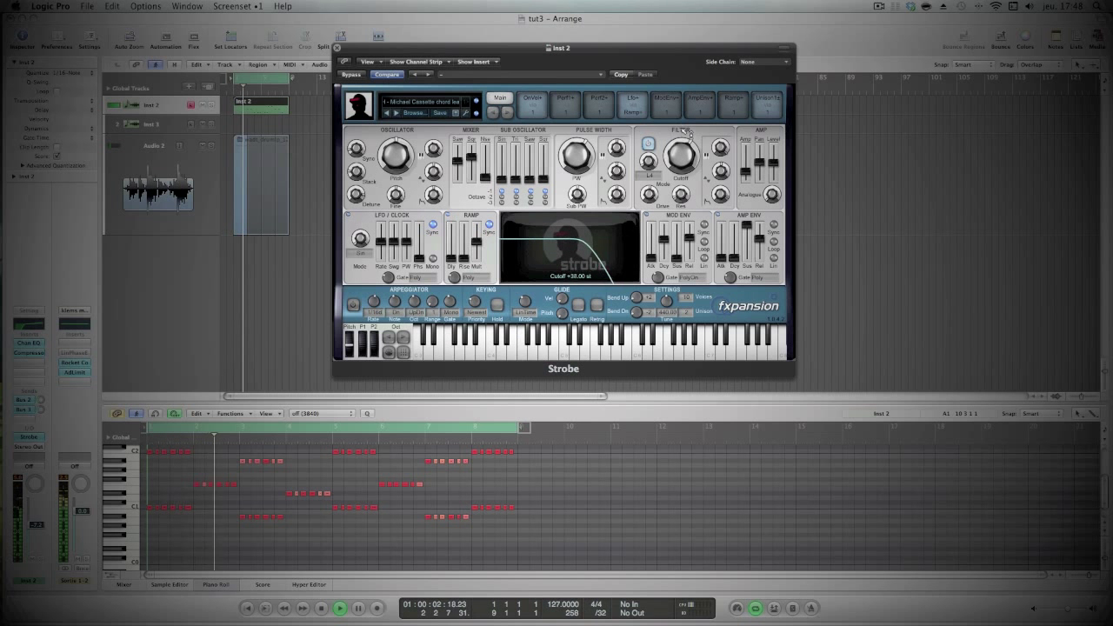
left_click_drag(683, 120, 683, 164)
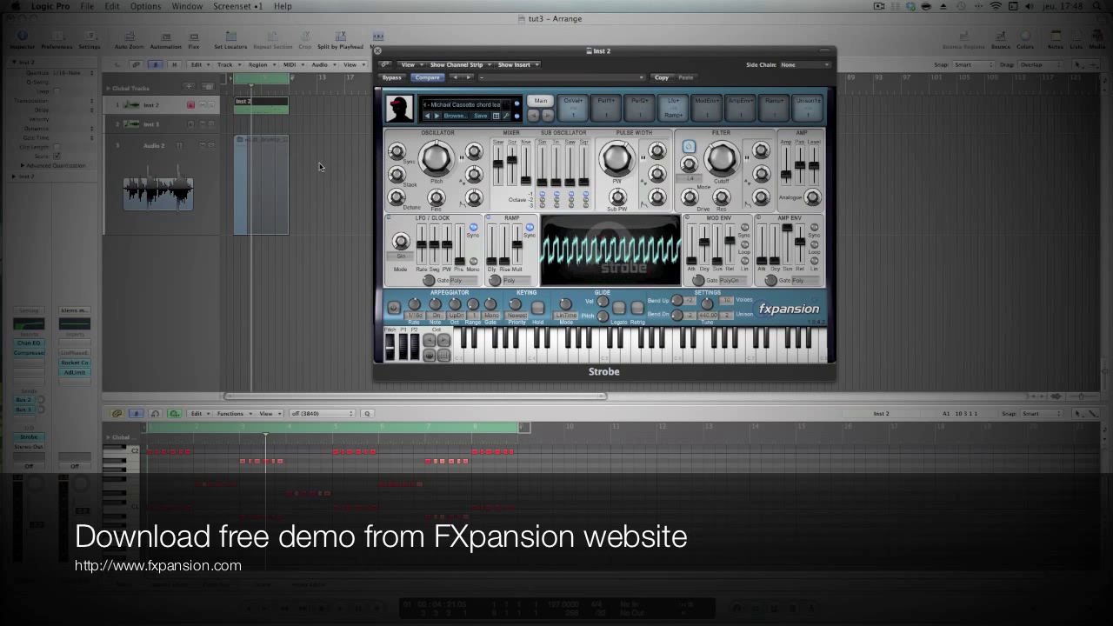
Step: Open the Strobe instrument of the Inst 3 track and leave only its window open, clear of the track list
left_click(153, 126)
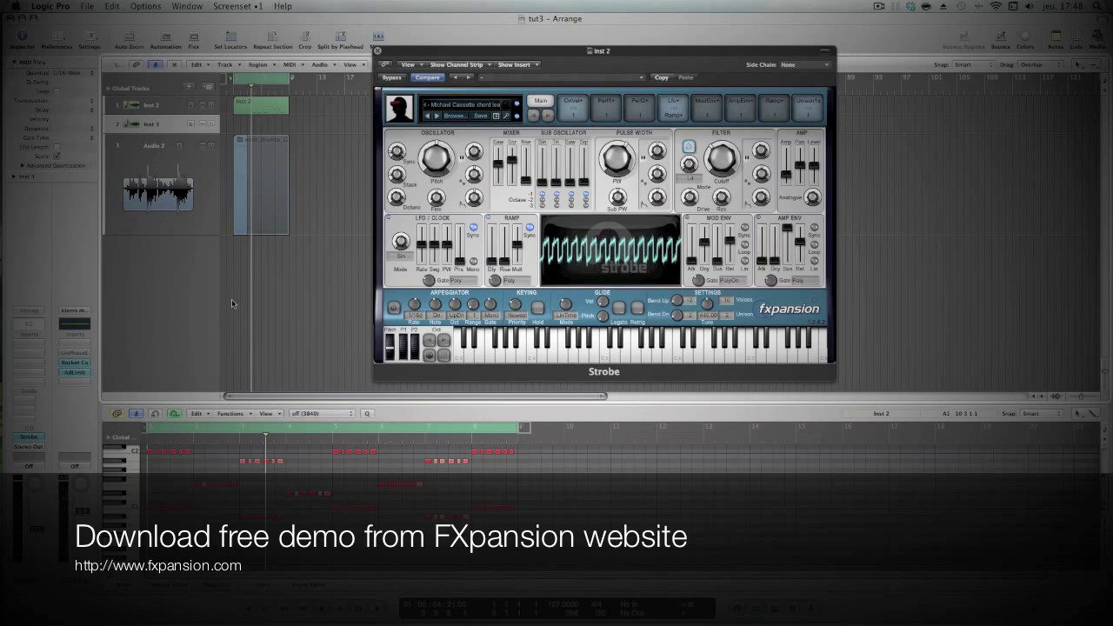
left_click(35, 439)
left_click_drag(573, 67, 802, 80)
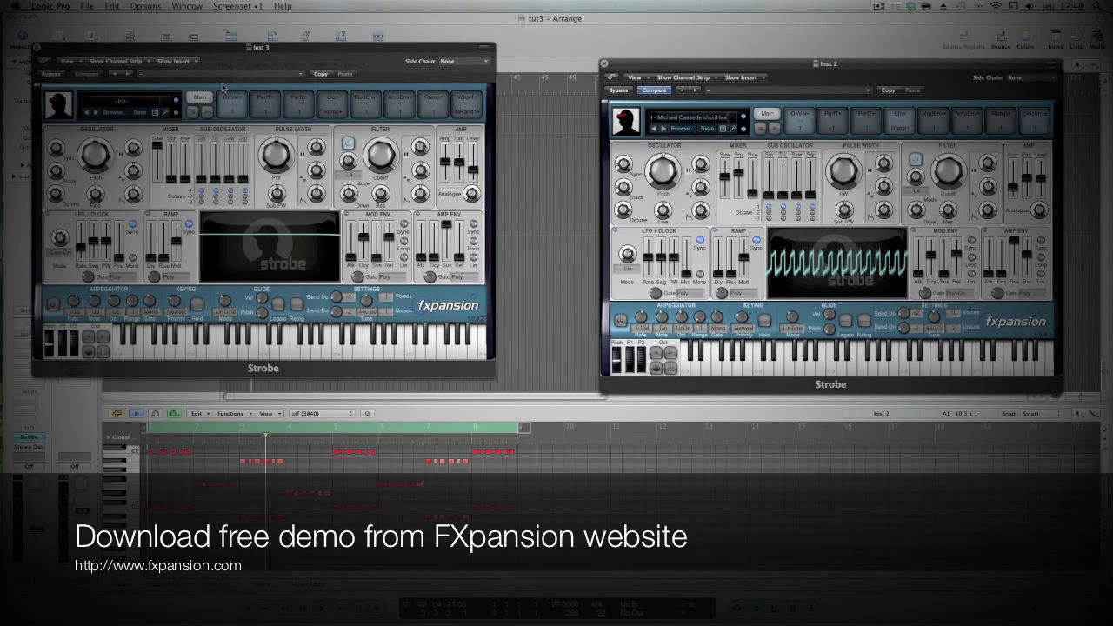
left_click_drag(213, 56, 397, 73)
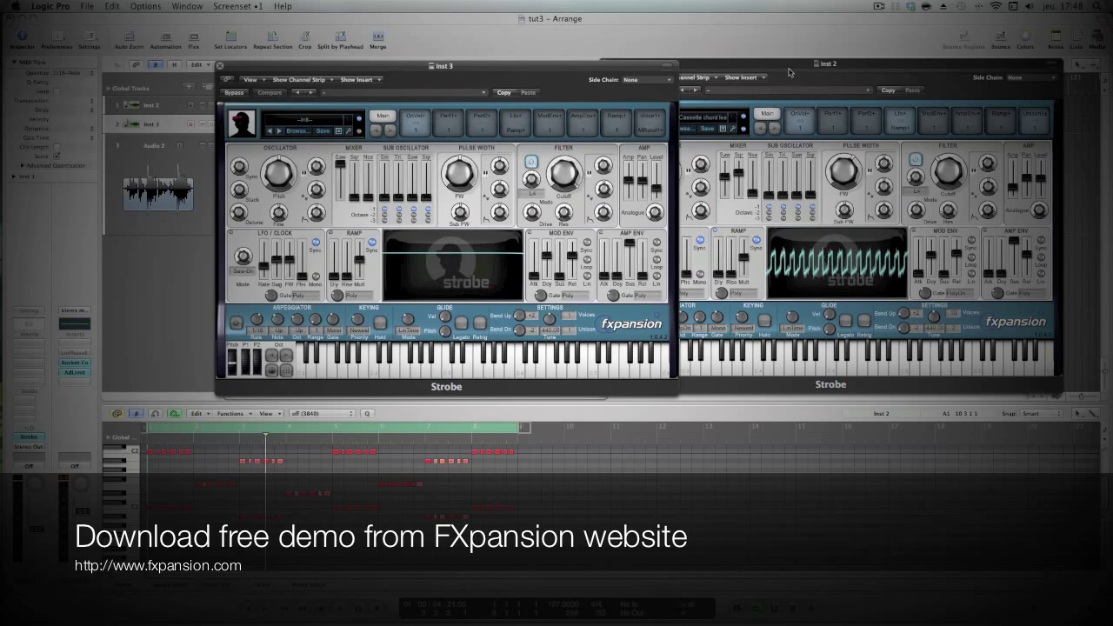
left_click_drag(760, 69, 816, 71)
left_click(661, 66)
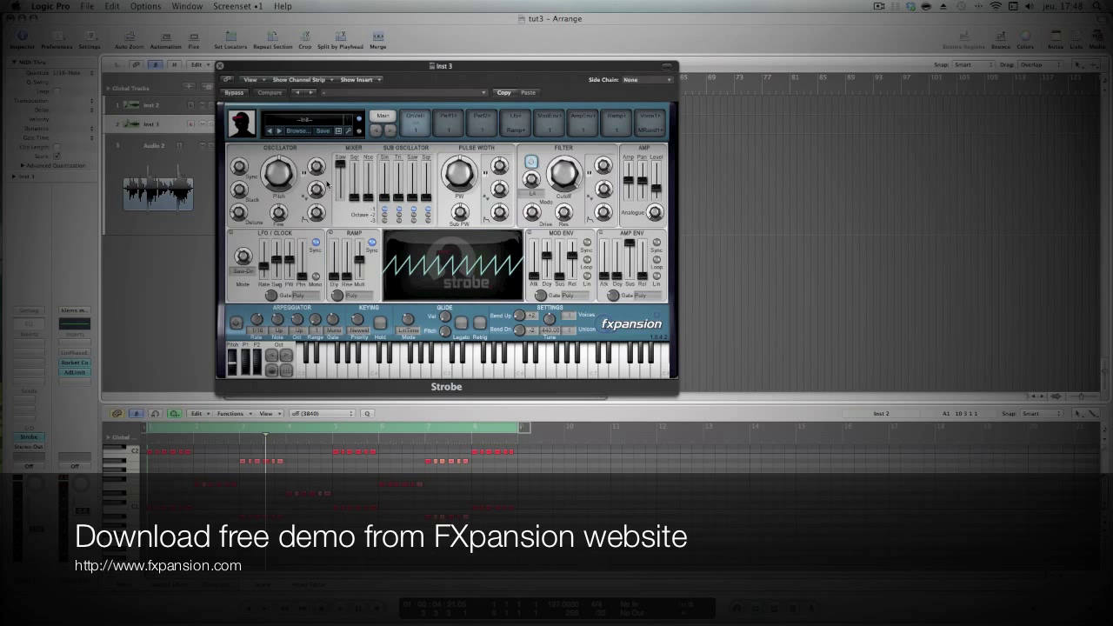
left_click_drag(287, 66, 538, 62)
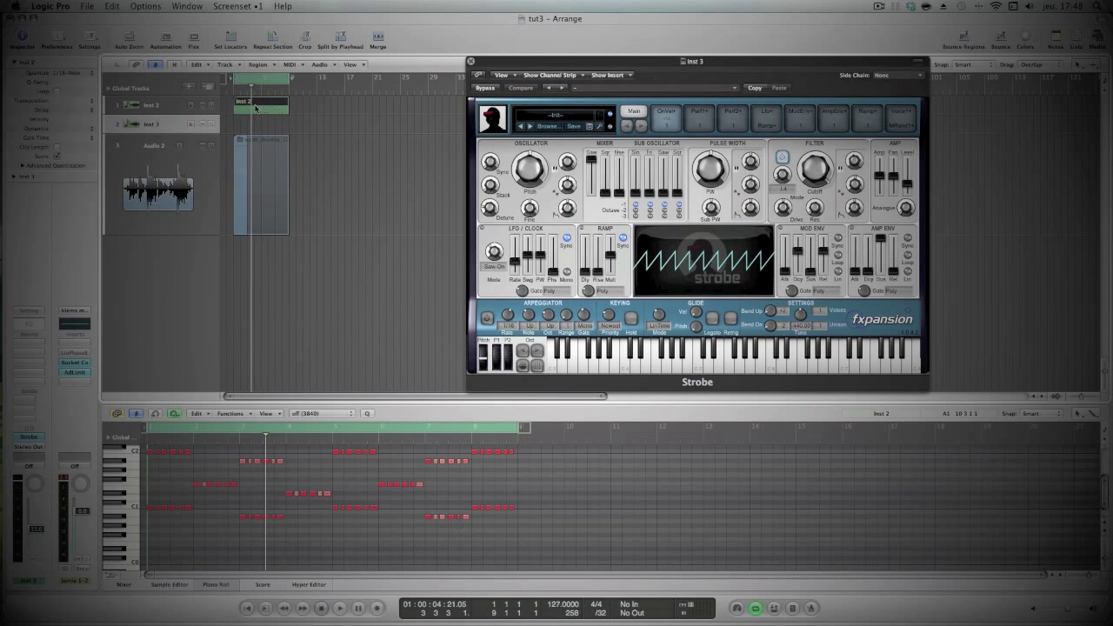
Step: Copy the Inst 2 region onto the Inst 3 track and audition the copy soloed from the start
left_click_drag(256, 128, 286, 127)
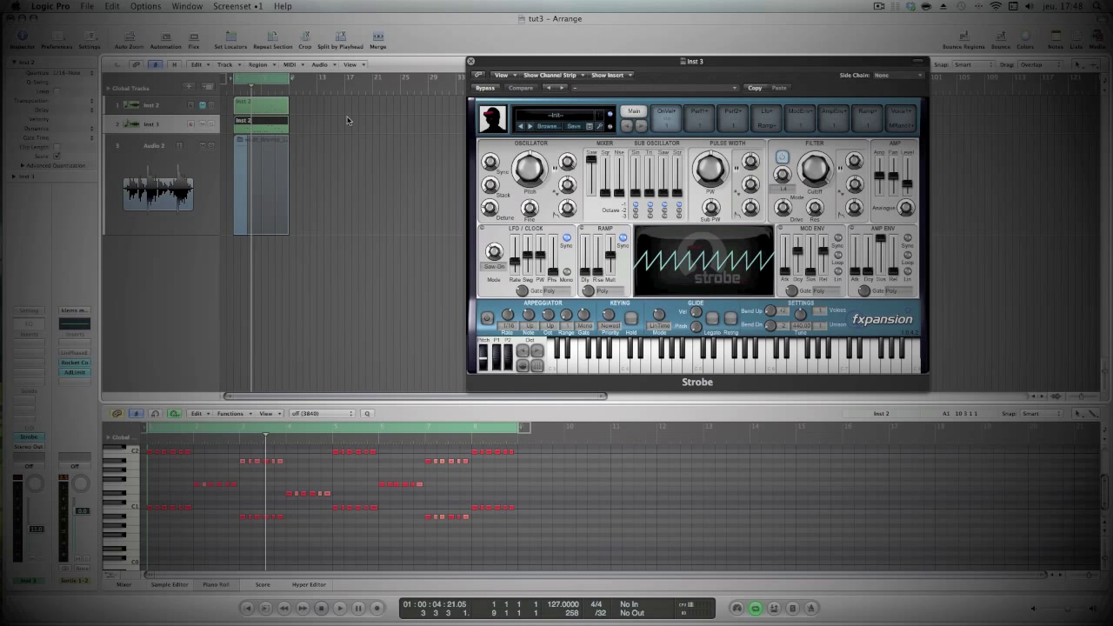
left_click(215, 126)
key("Return")
key("space")
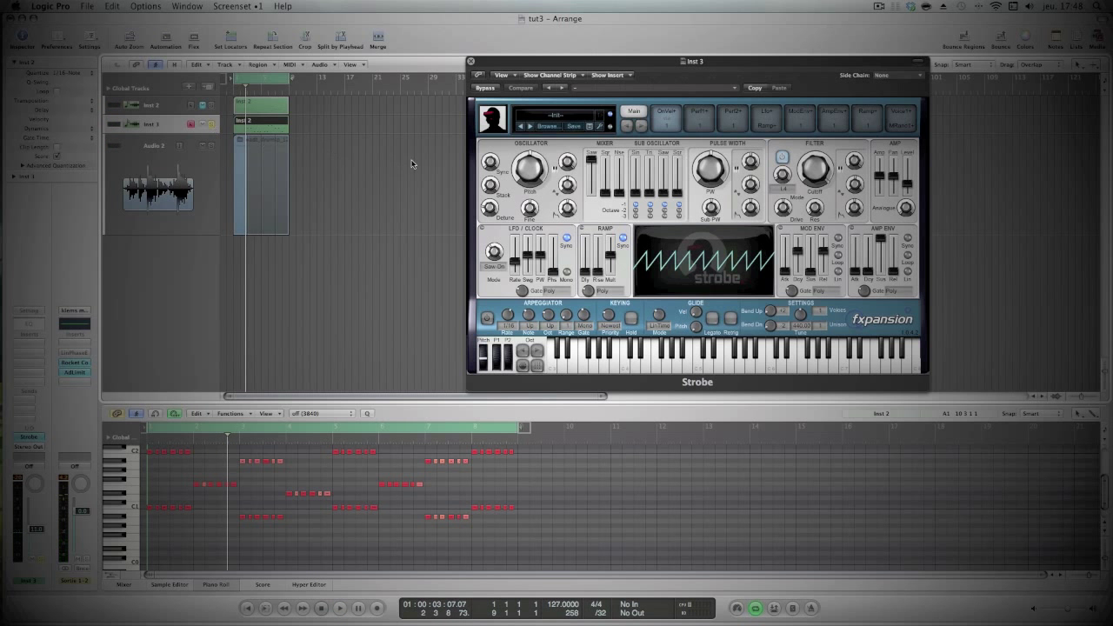
left_click_drag(620, 62, 502, 70)
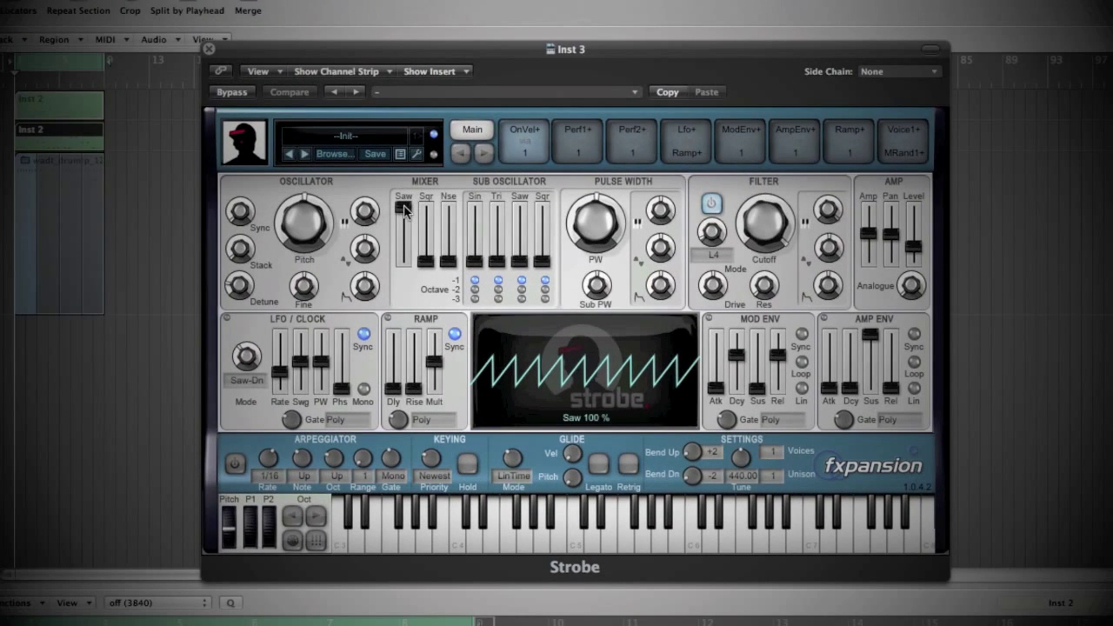
Step: Set the oscillator mix to Saw 54 % and square 67 % with a little noise, and audition it
left_click(403, 208)
left_click_drag(408, 210, 412, 249)
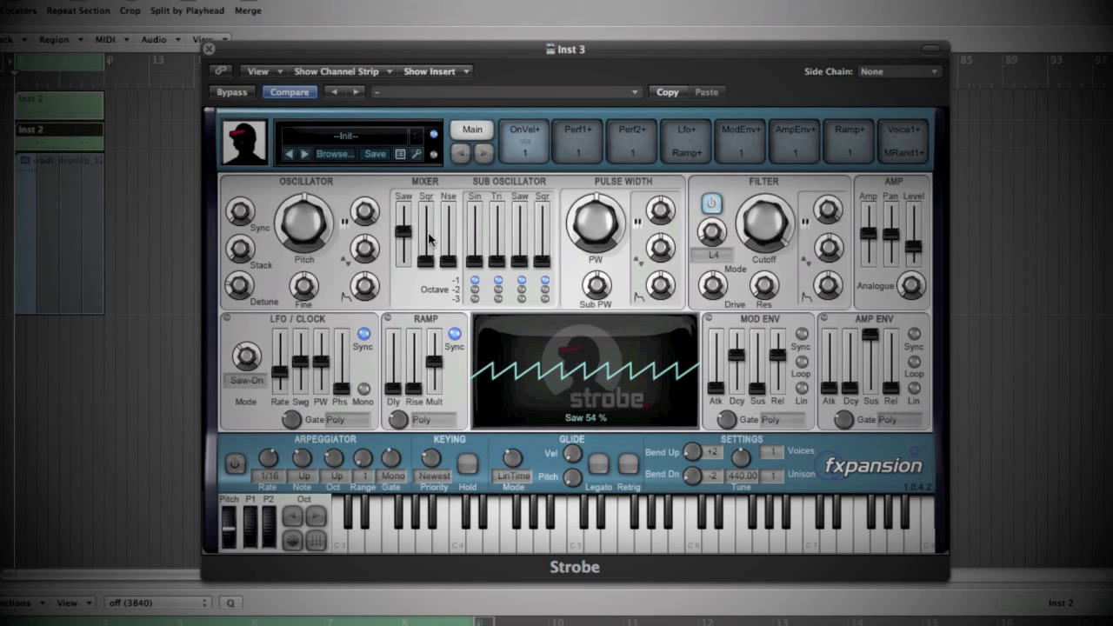
left_click(426, 260)
left_click_drag(425, 261, 432, 215)
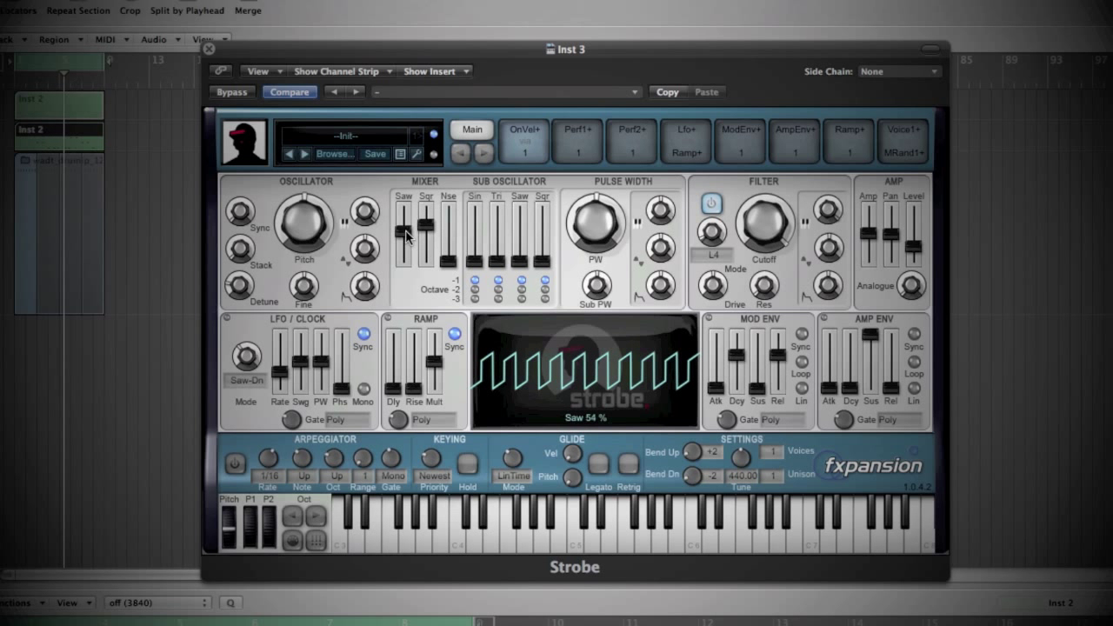
left_click_drag(449, 267, 460, 272)
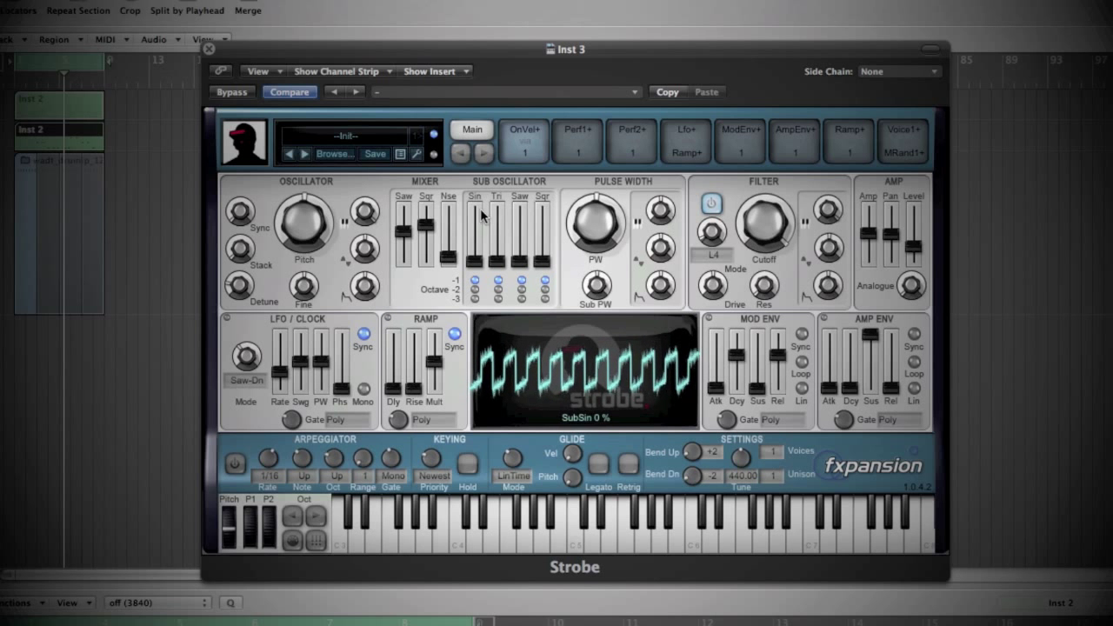
key("space")
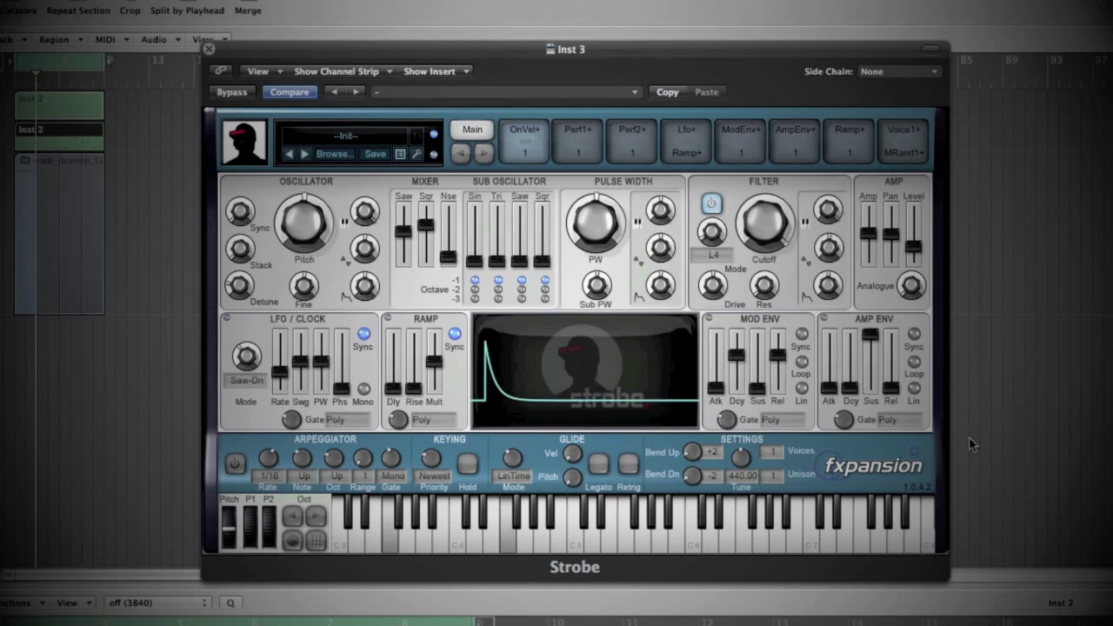
Step: Set the LFO rate to 1/4 note and its waveform to Sin
mouse_move(537, 270)
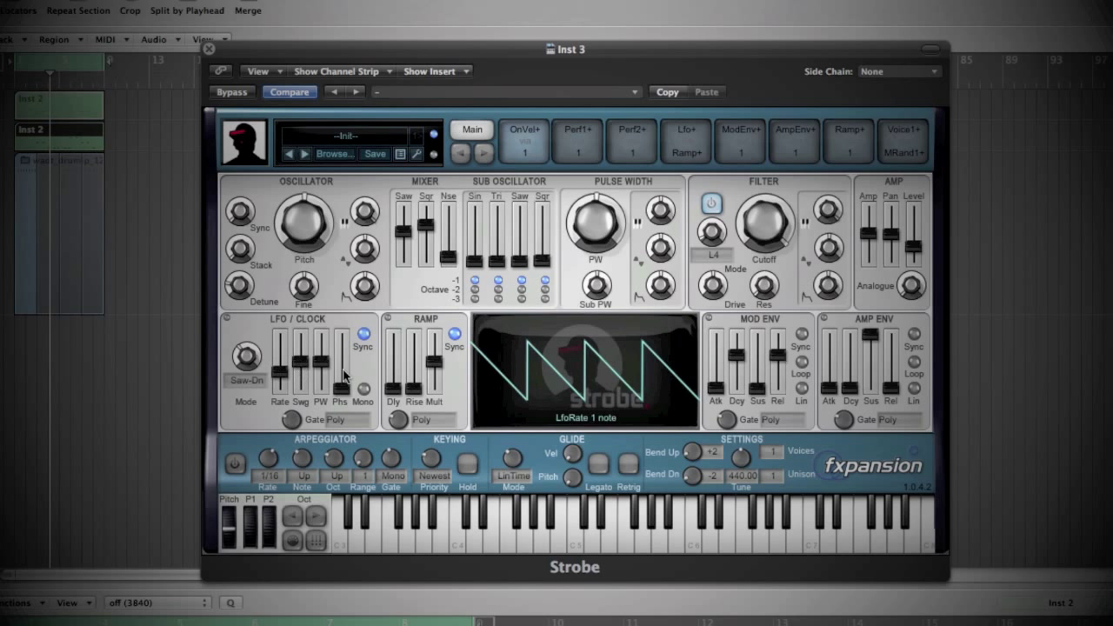
left_click_drag(286, 375, 296, 372)
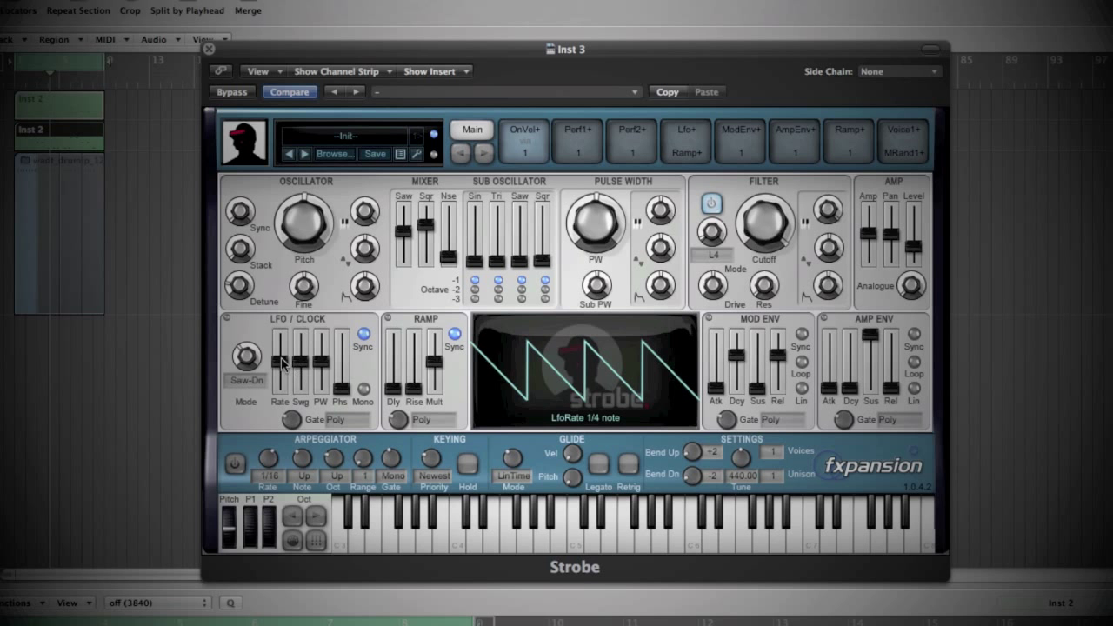
left_click_drag(269, 364, 270, 503)
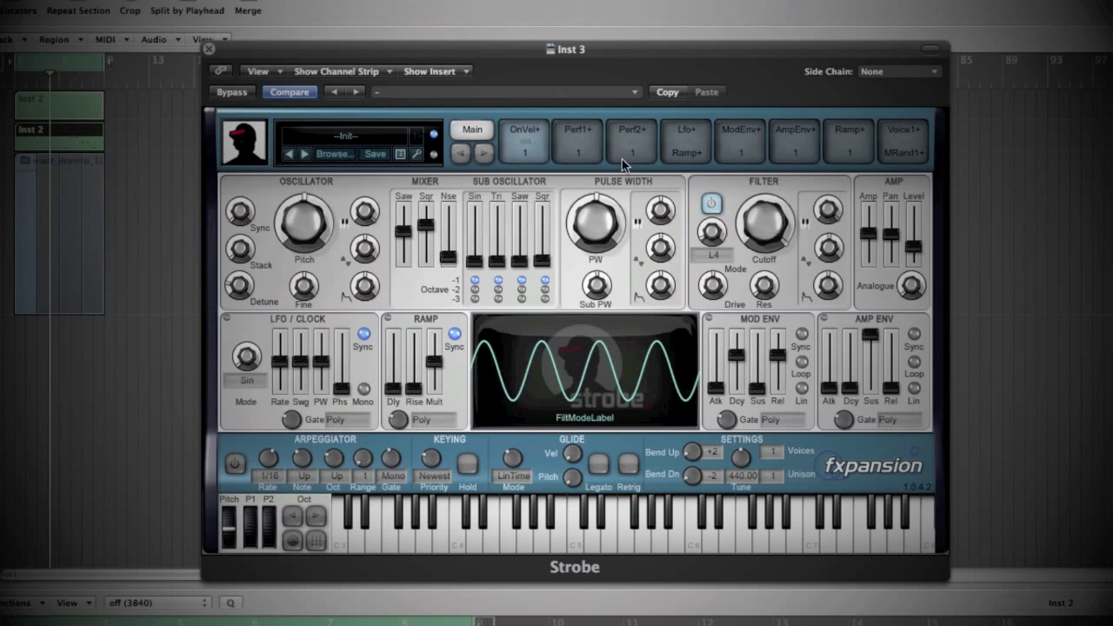
Step: Raise the pulse width slightly and modulate it by a small amount with the Lfo+ via Ramp+ slot
mouse_move(601, 216)
left_mouse_down()
mouse_move(608, 235)
mouse_move(596, 208)
left_mouse_up()
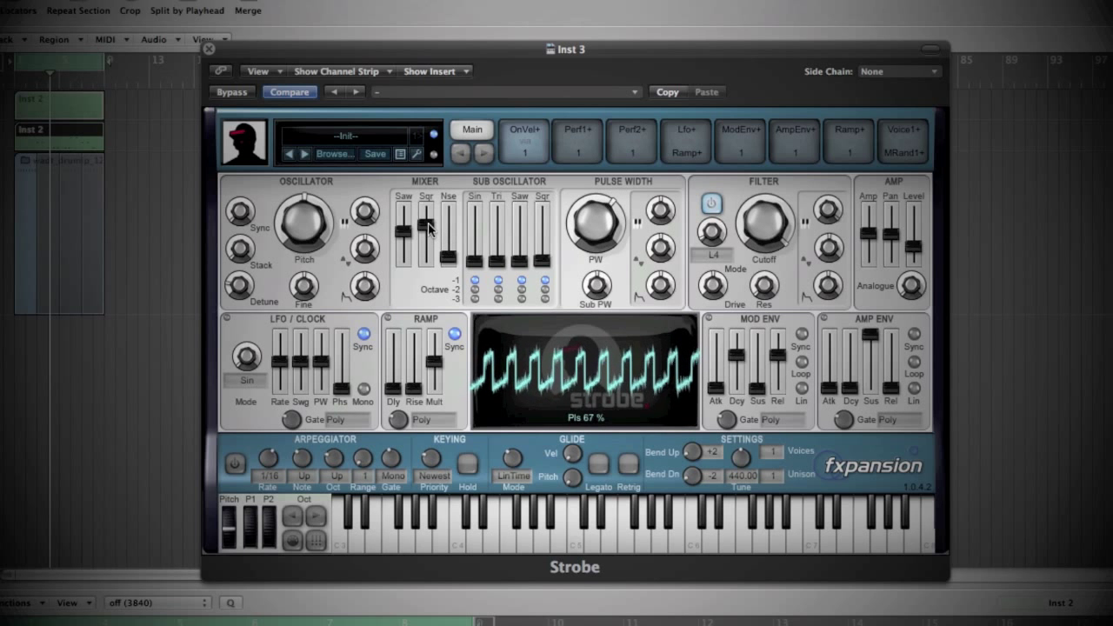
left_click(690, 141)
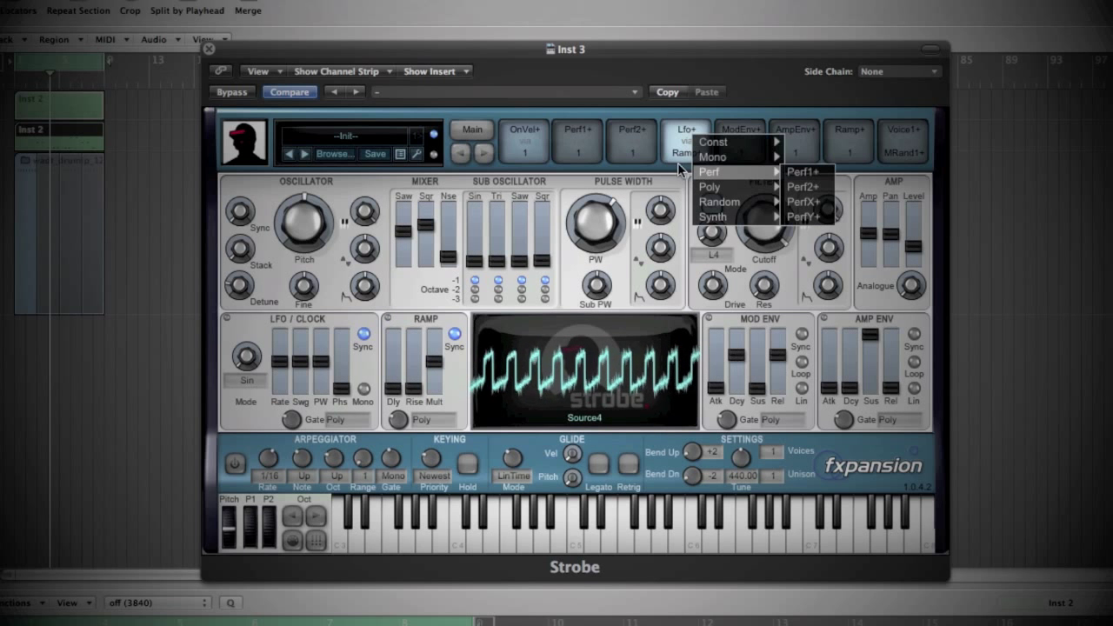
left_click(675, 153)
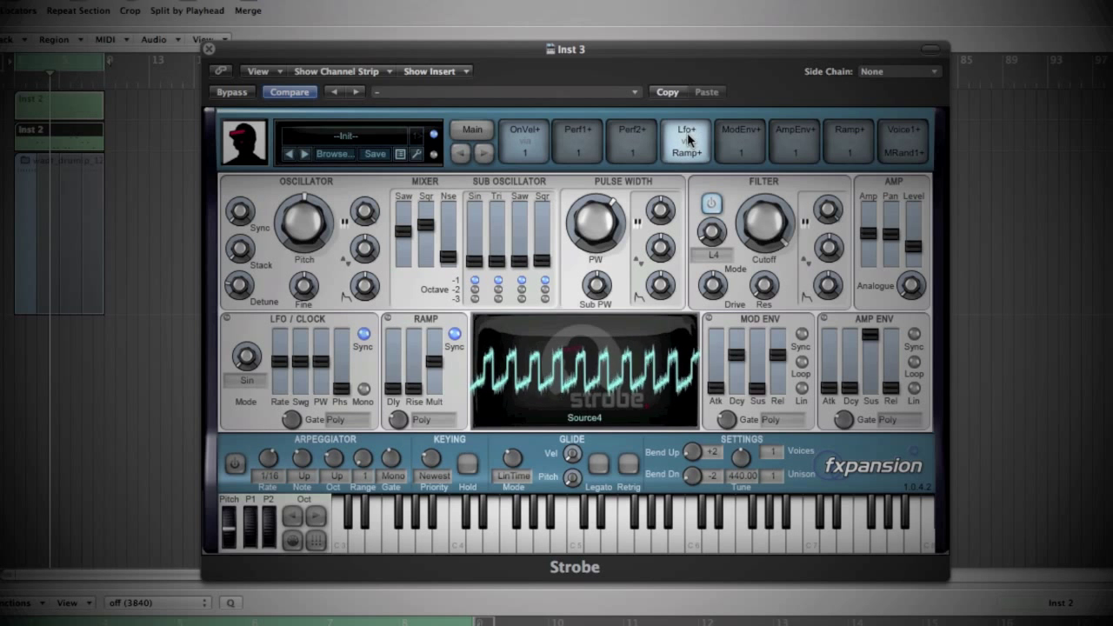
left_click_drag(593, 196, 588, 222)
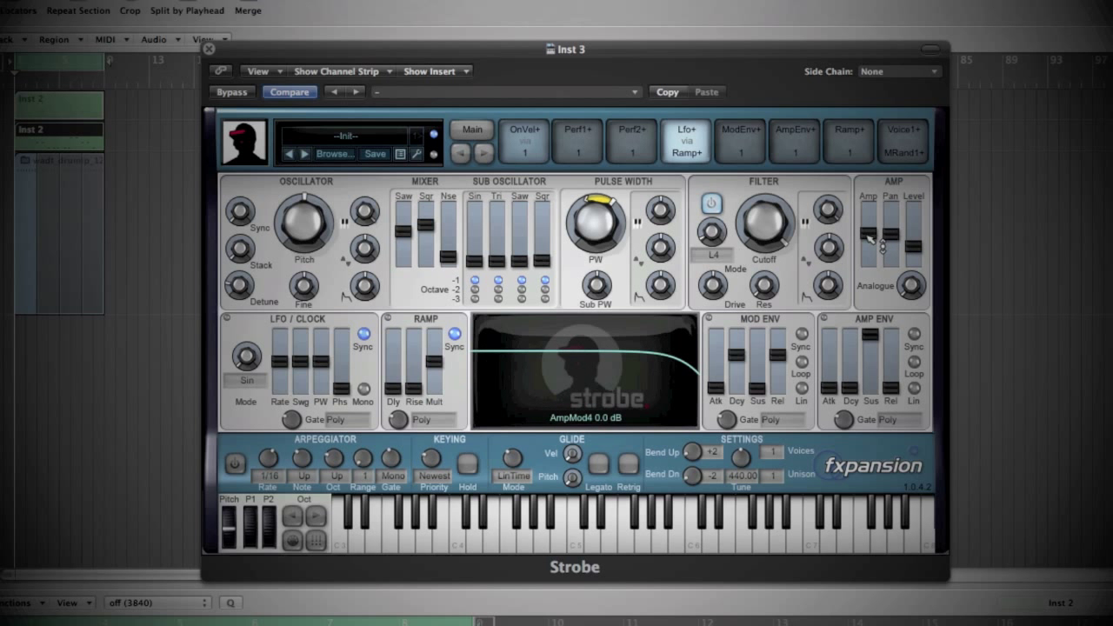
Step: Lower the Amp slider slightly, raise the output Level, and listen to the loop
left_click_drag(871, 235, 918, 239)
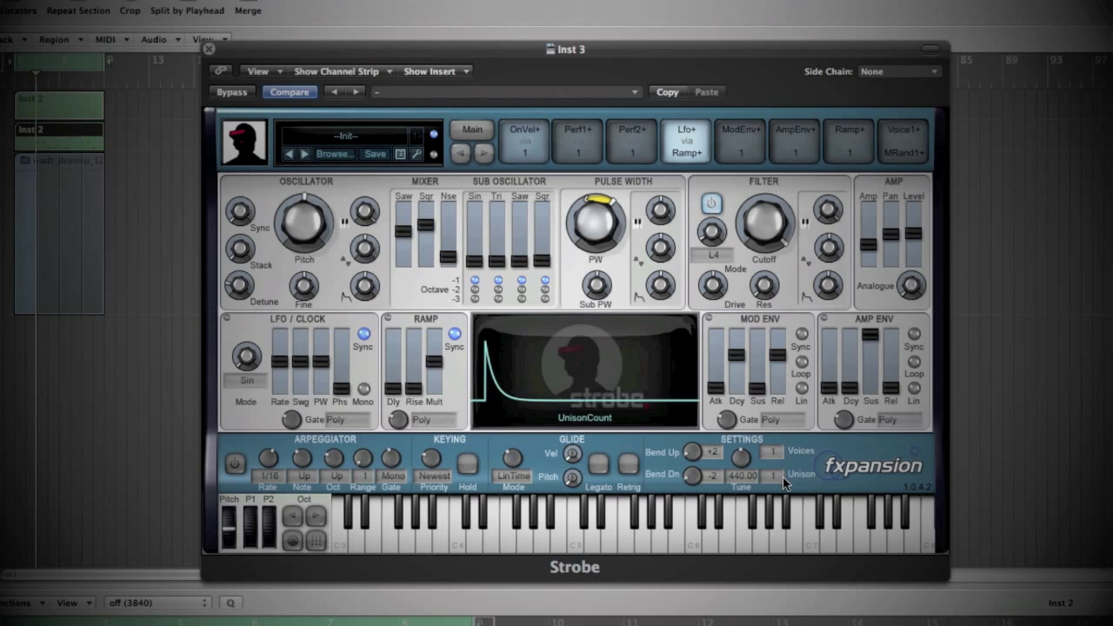
key("space")
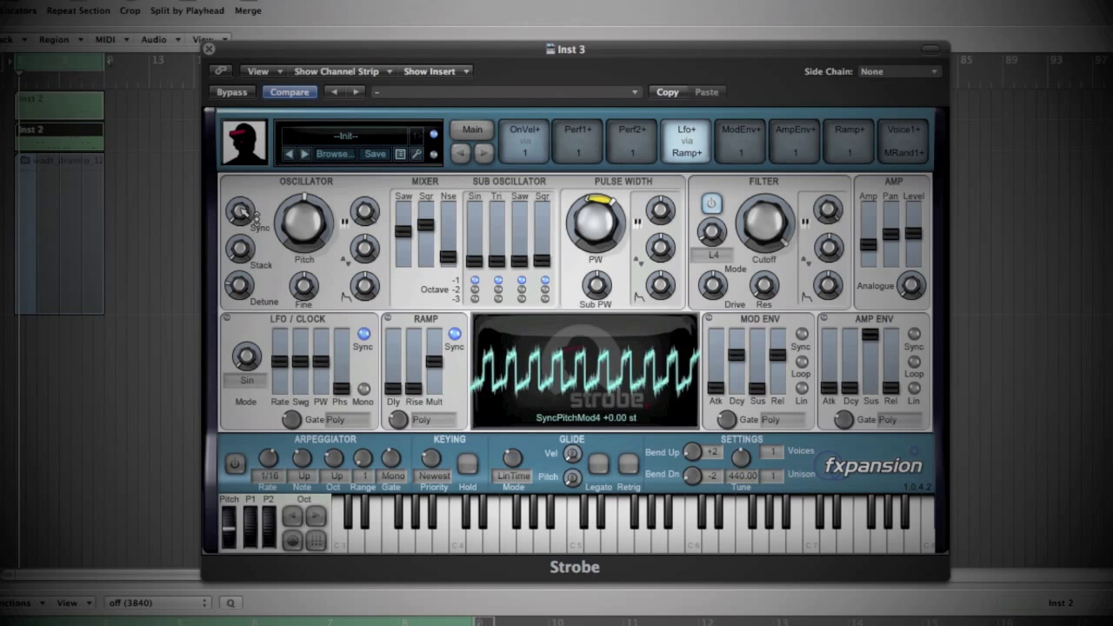
Step: Set the last modulation slot to Unison1± via 1 and use it to modulate the Pan, with 5 voices and 2 unison
left_click(909, 153)
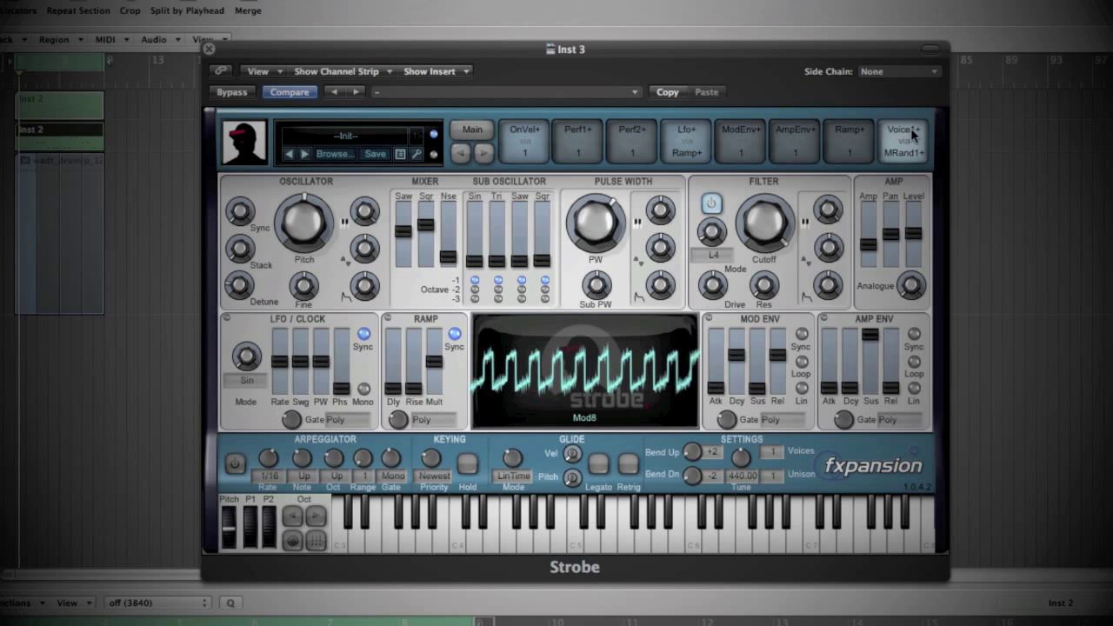
left_click(913, 137)
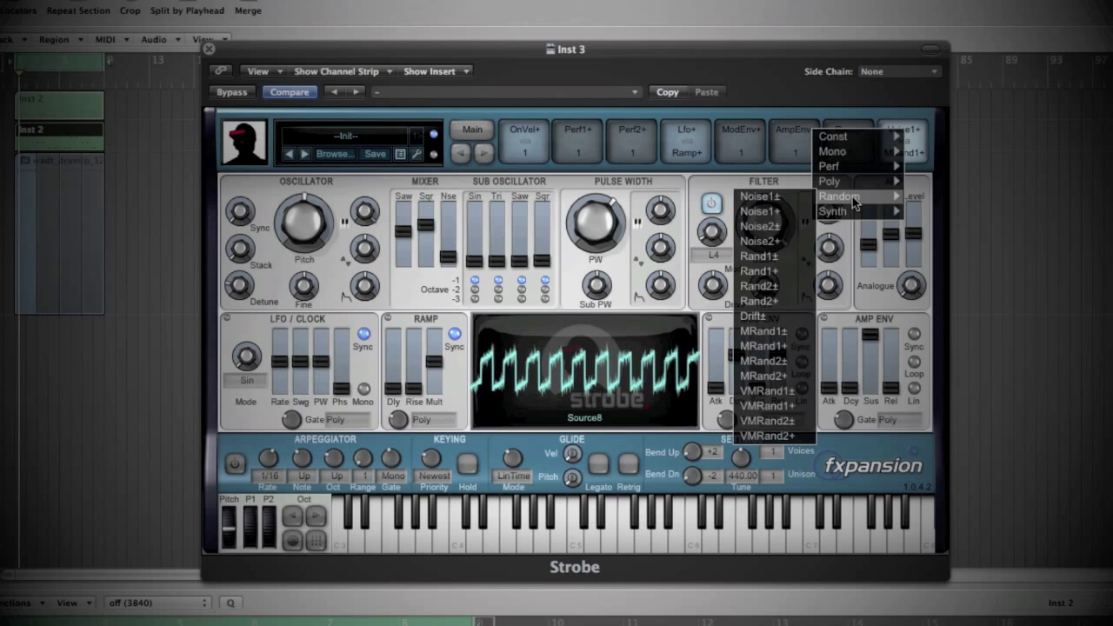
mouse_move(849, 188)
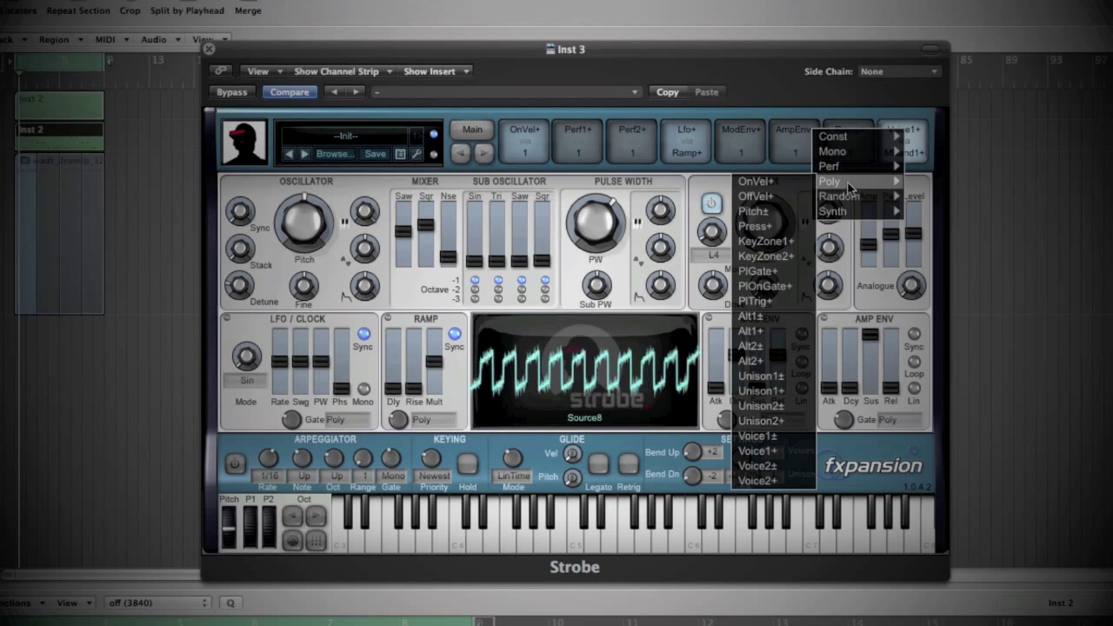
left_click(772, 376)
left_click(902, 153)
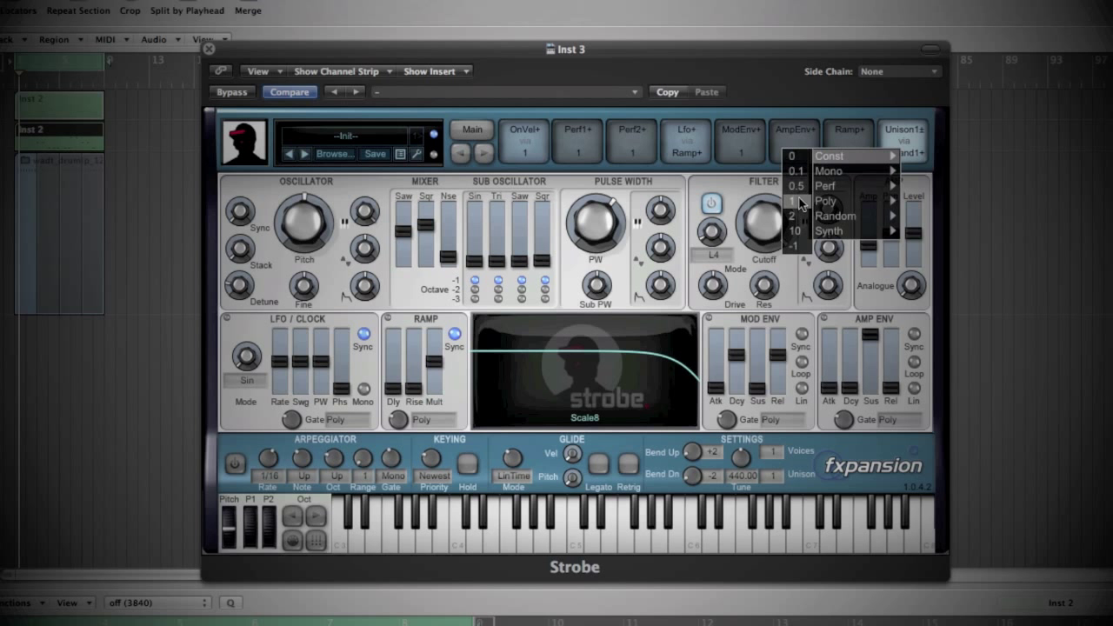
left_click(802, 203)
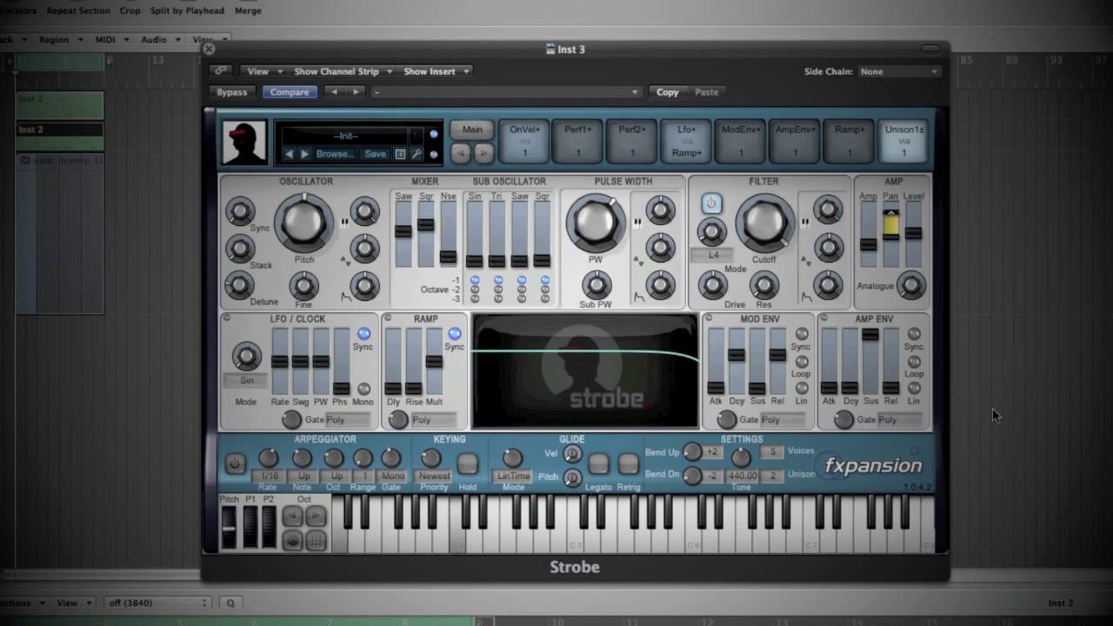
Step: Modulate the oscillator pitch by a small amount with the Unison1± slot to detune the unison voices
mouse_move(896, 231)
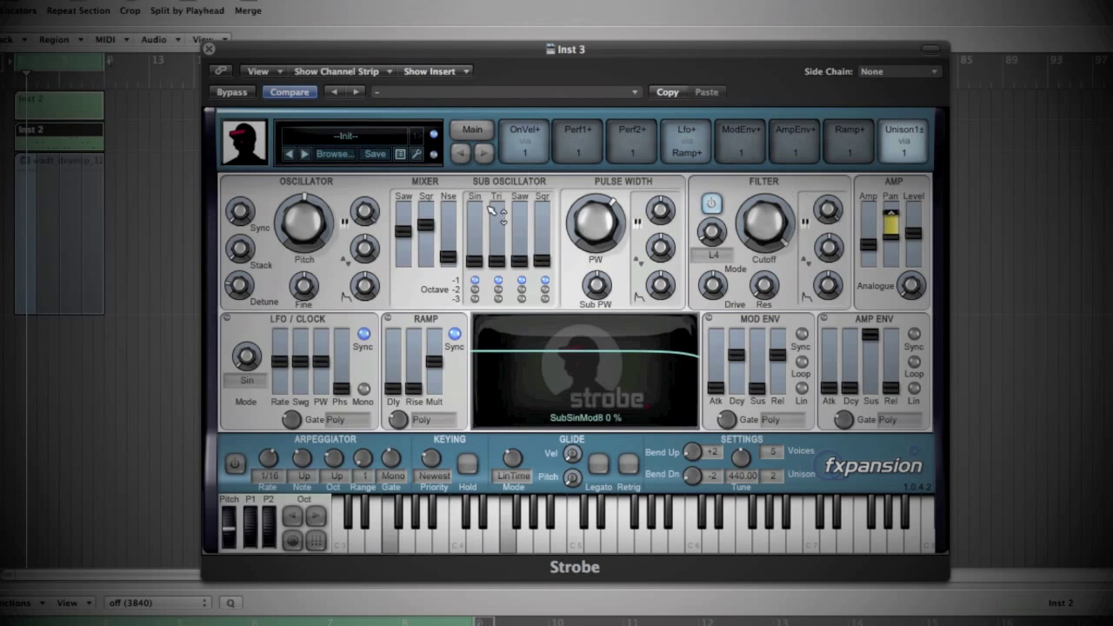
left_click_drag(437, 47, 444, 54)
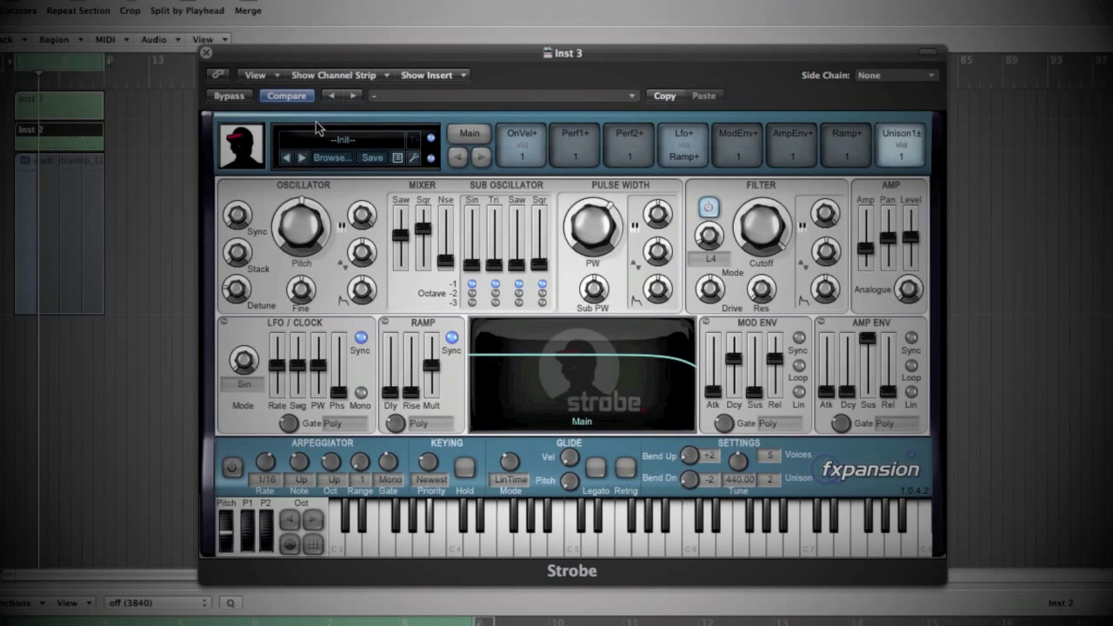
left_click(900, 146)
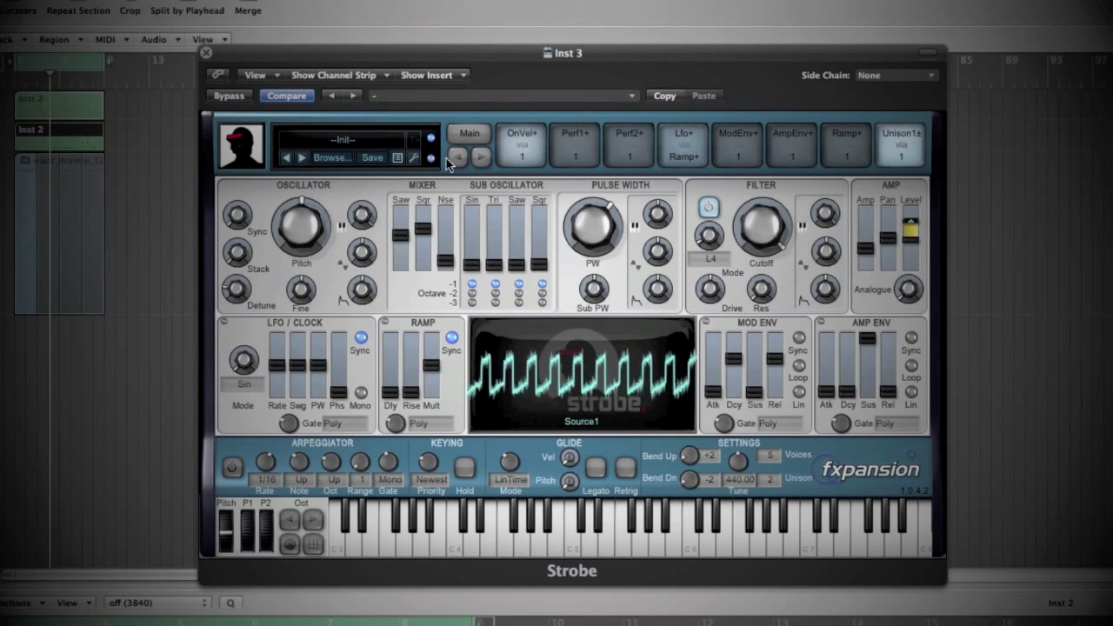
mouse_move(453, 228)
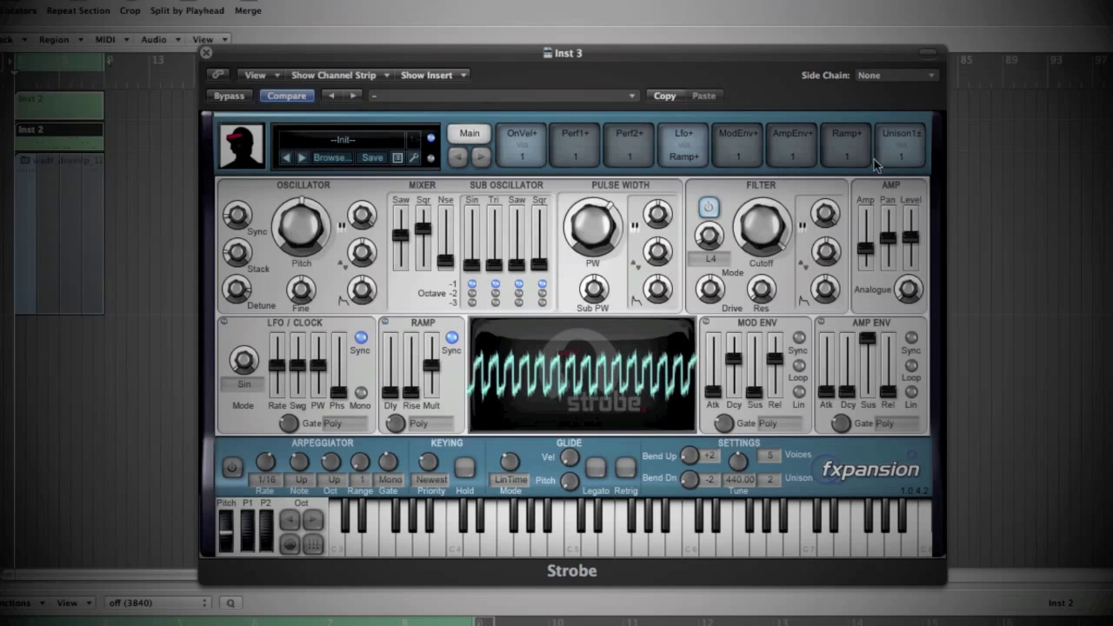
left_click(900, 145)
left_click(902, 134)
left_click(898, 112)
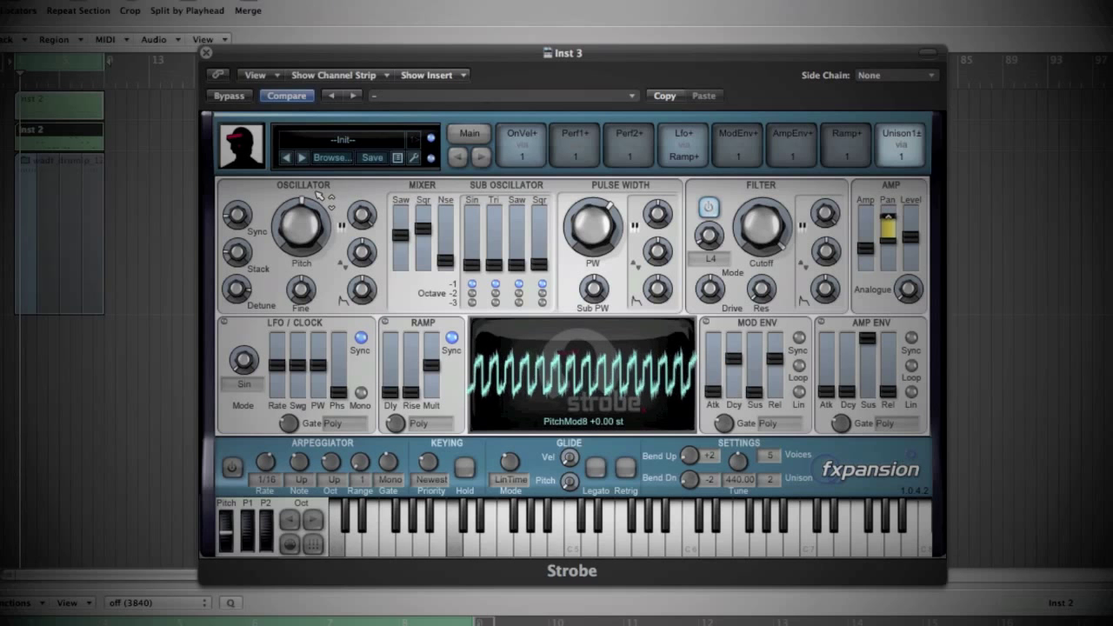
left_click_drag(319, 201, 324, 176)
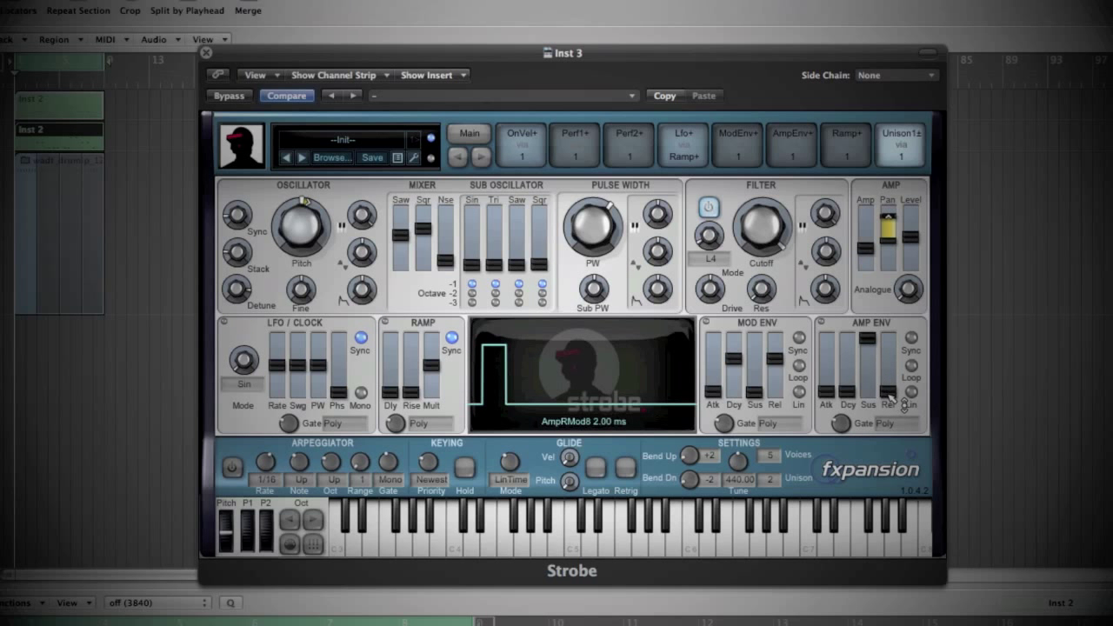
Step: Lengthen the amp envelope's release and shape the filter as L2 with a lower cutoff, about 3.3 dB drive and more resonance
left_click_drag(892, 389, 896, 365)
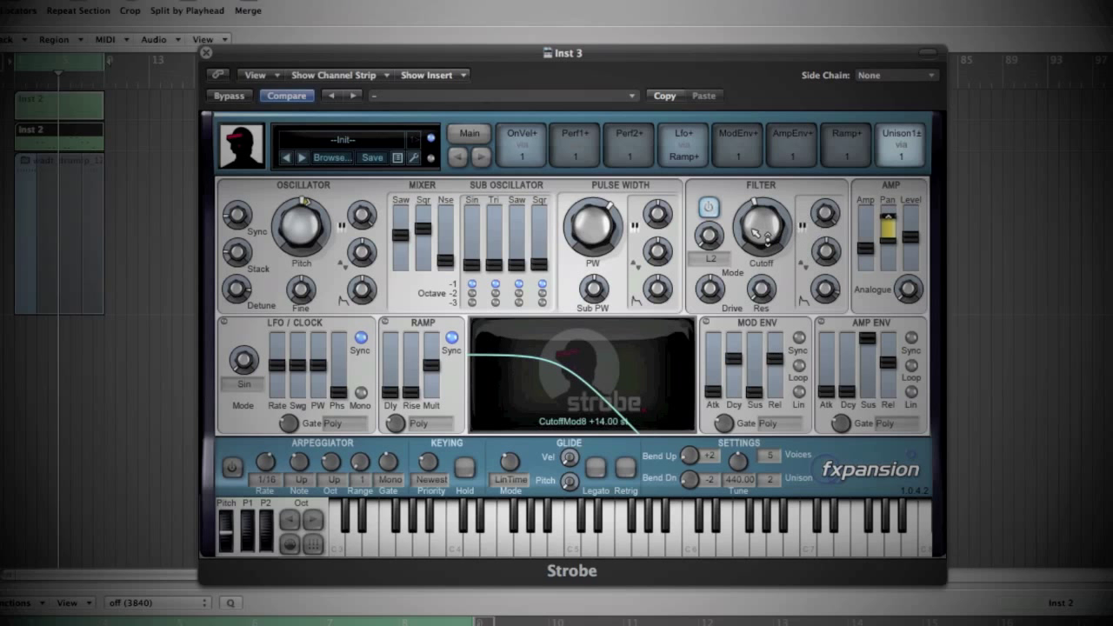
left_click_drag(760, 233, 762, 241)
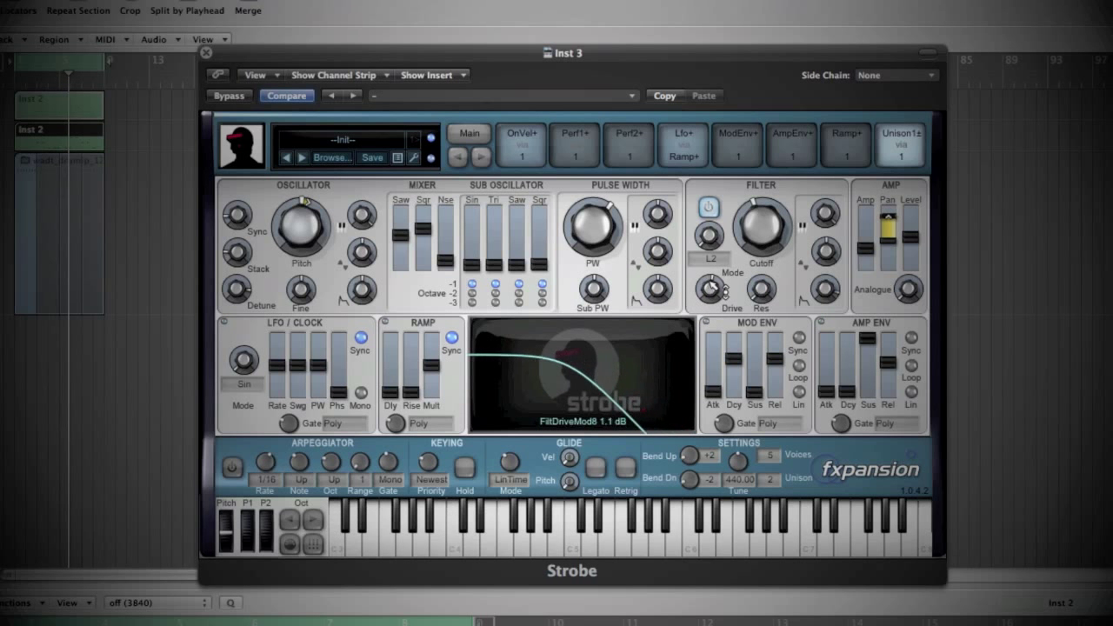
left_click_drag(709, 280, 710, 286)
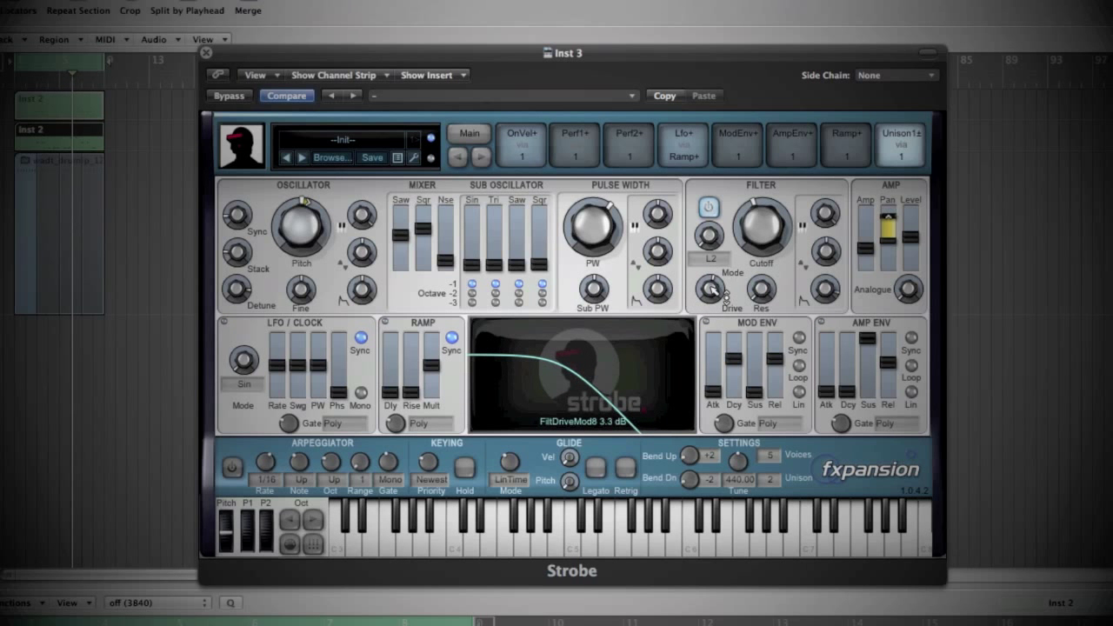
left_click_drag(762, 288, 764, 276)
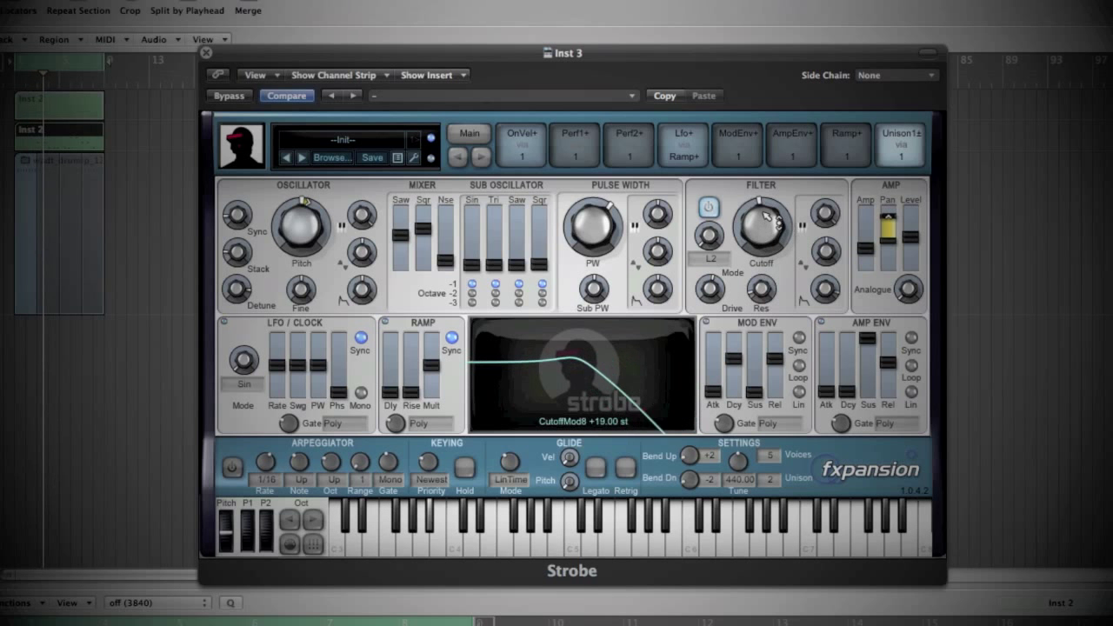
Step: Shorten the mod envelope's decay slightly with its gate on PolyOn, and lower the filter cutoff
left_click_drag(734, 363, 738, 365)
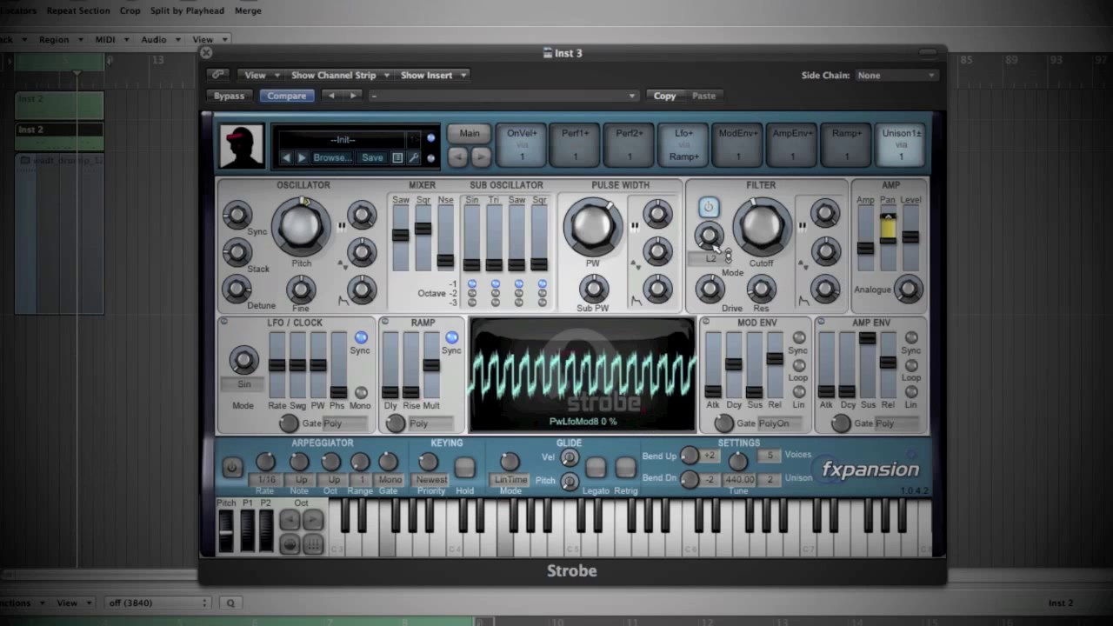
left_click_drag(771, 218, 765, 242)
key("space")
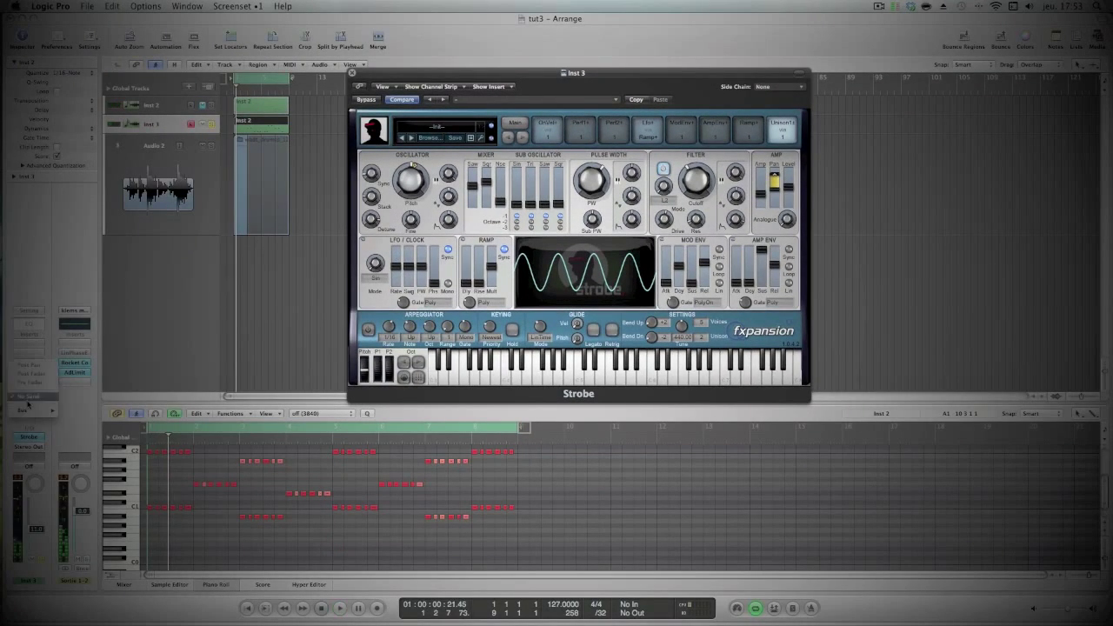
Step: Add sends to Bus 2 and Bus 3 on the Inst 3 channel strip
left_click(28, 410)
left_click(23, 450)
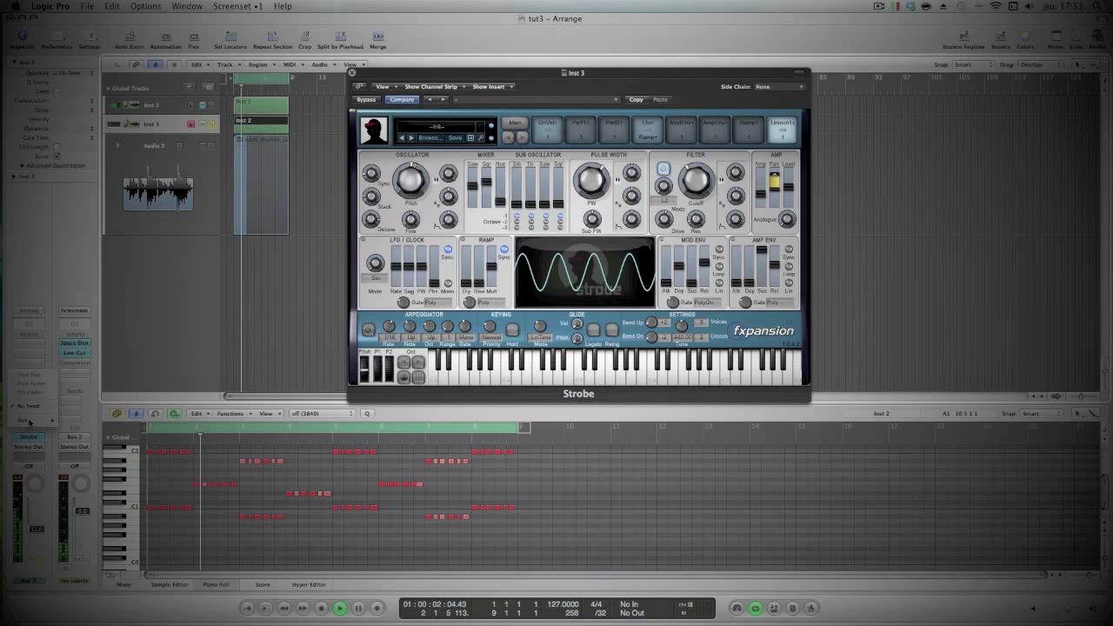
left_click(26, 417)
left_click(87, 345)
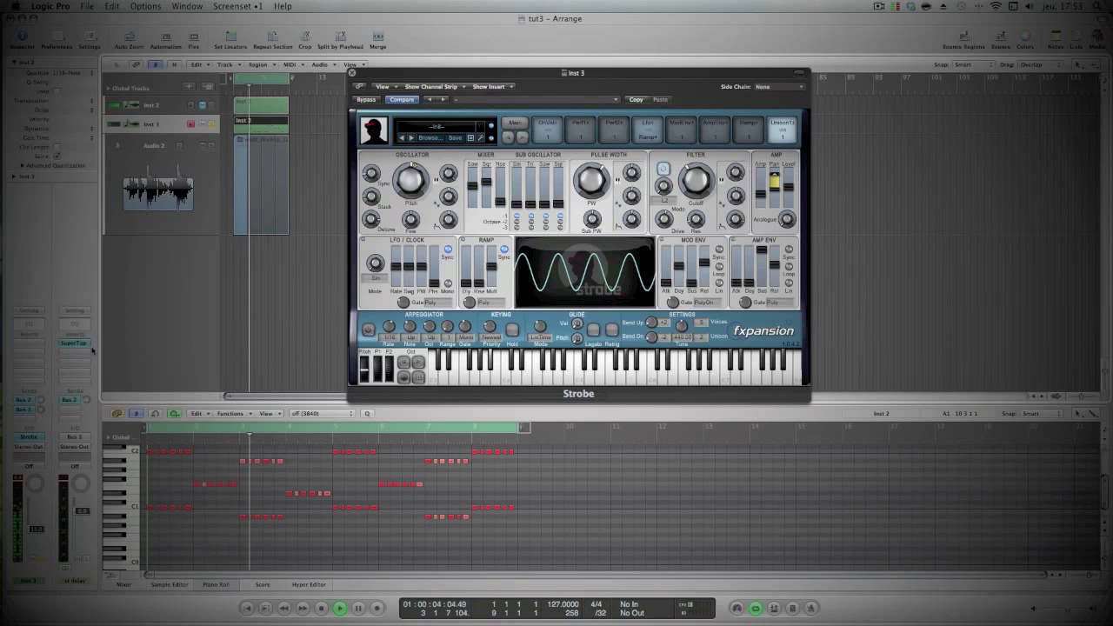
Step: Close the synth window and show the mixer, giving Inst 3 the same Channel EQ and Compressor inserts as Inst 2, and play the loop
left_click(352, 73)
left_click(162, 101)
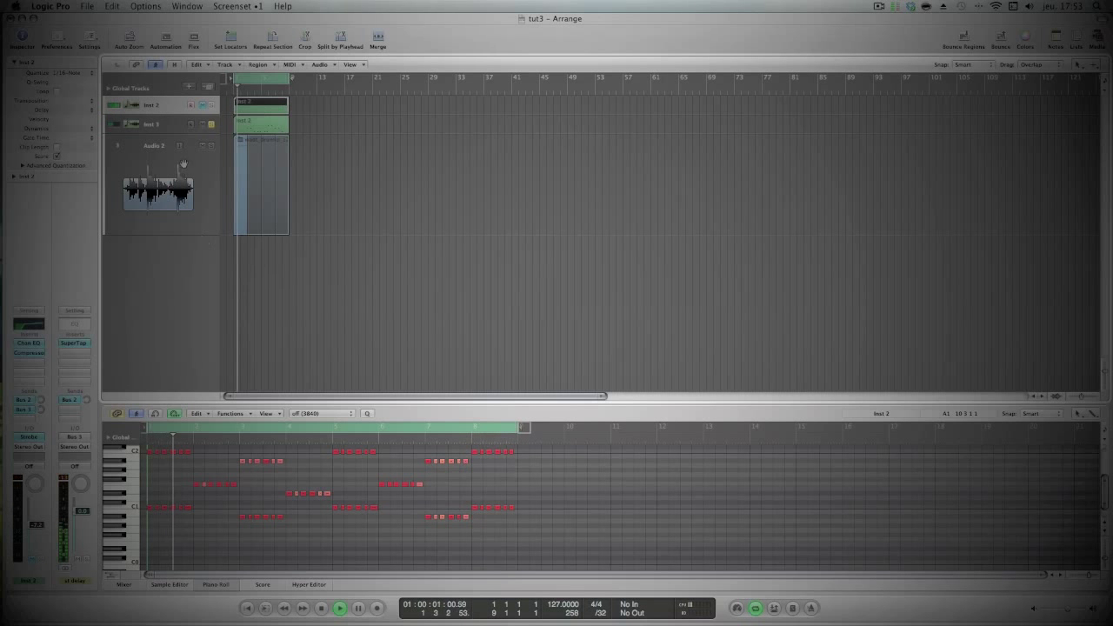
key("x")
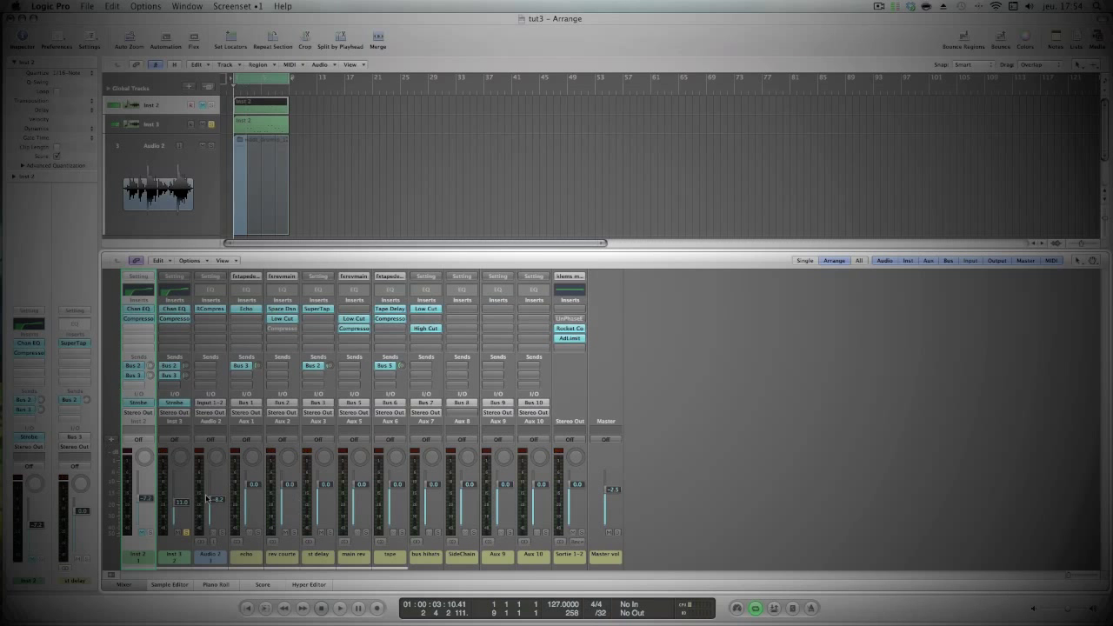
key("space")
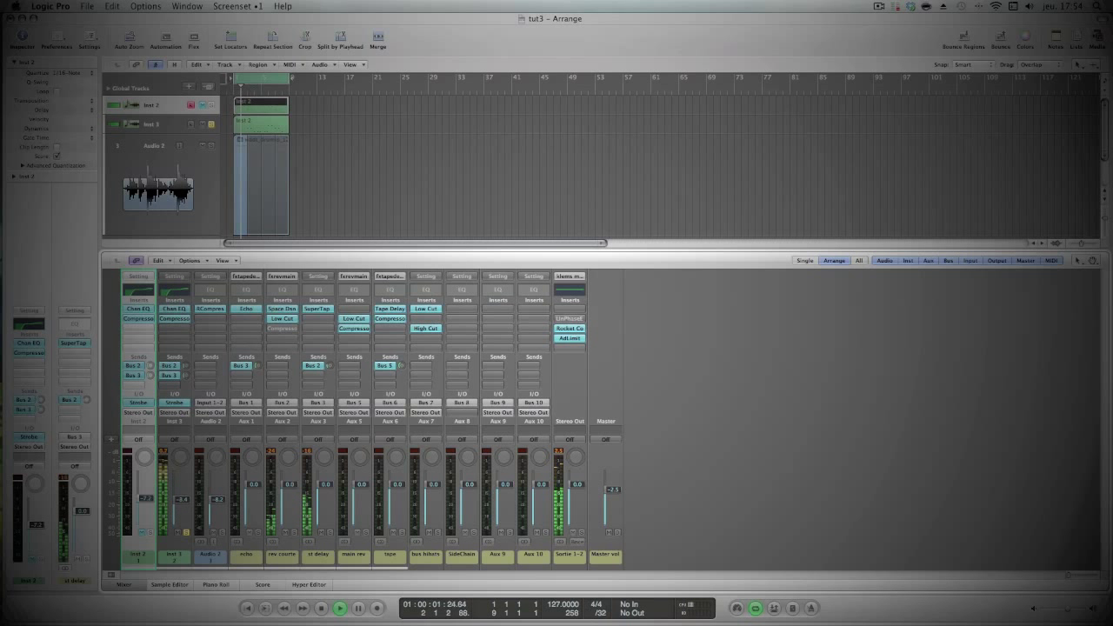
Step: Reopen Strobe on Inst 3, lower its output Level slightly, and raise the Inst 3 channel fader a little
left_click(177, 403)
mouse_move(788, 185)
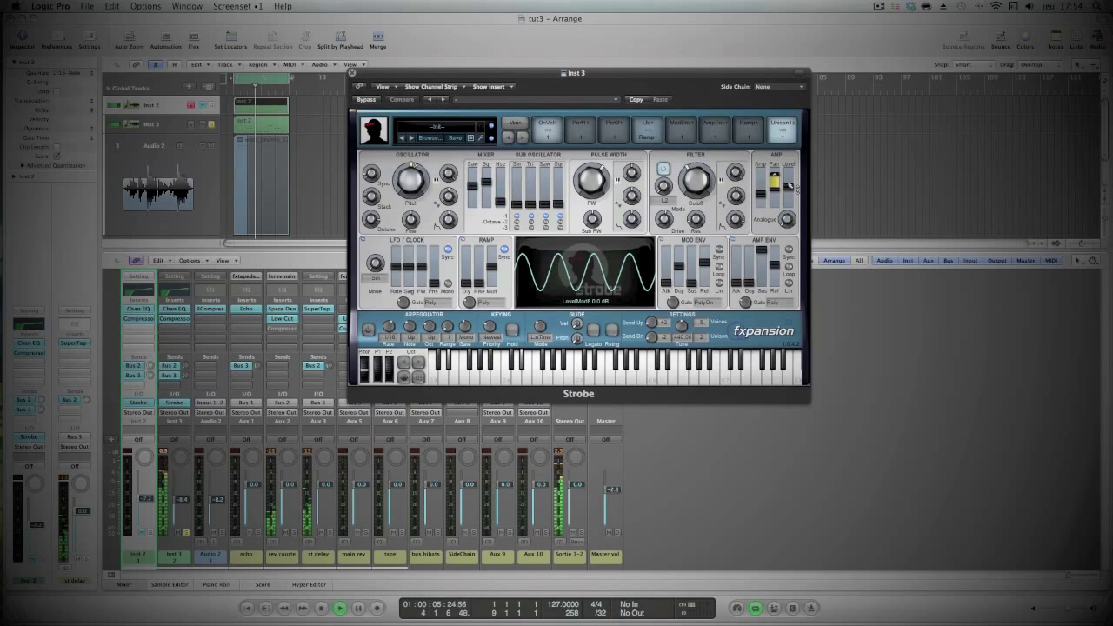
left_click_drag(790, 186, 790, 191)
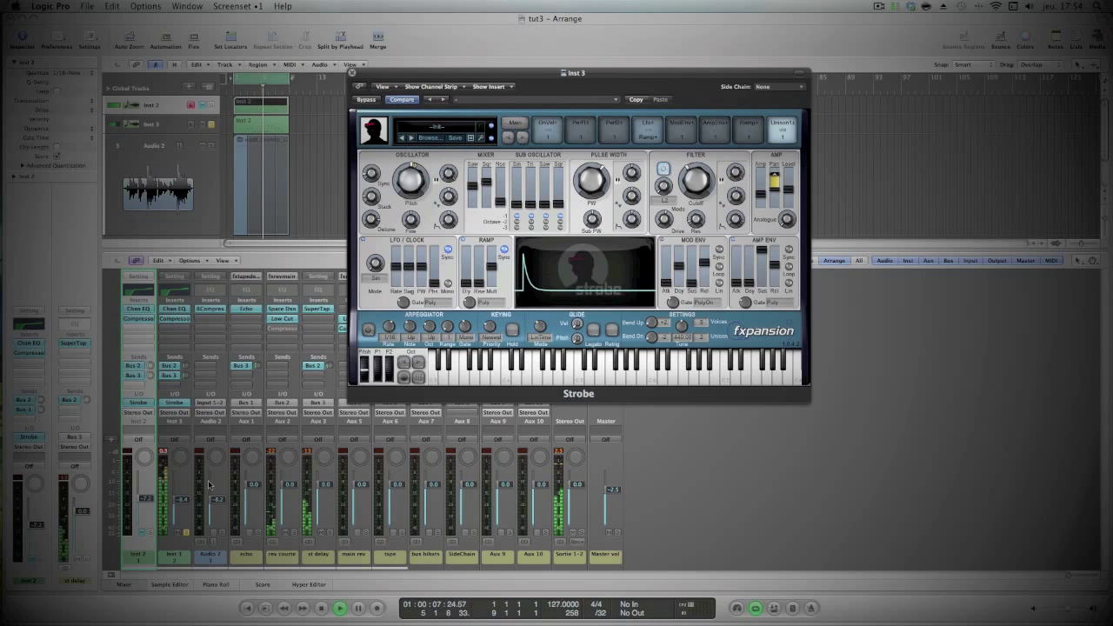
left_click_drag(181, 499, 181, 496)
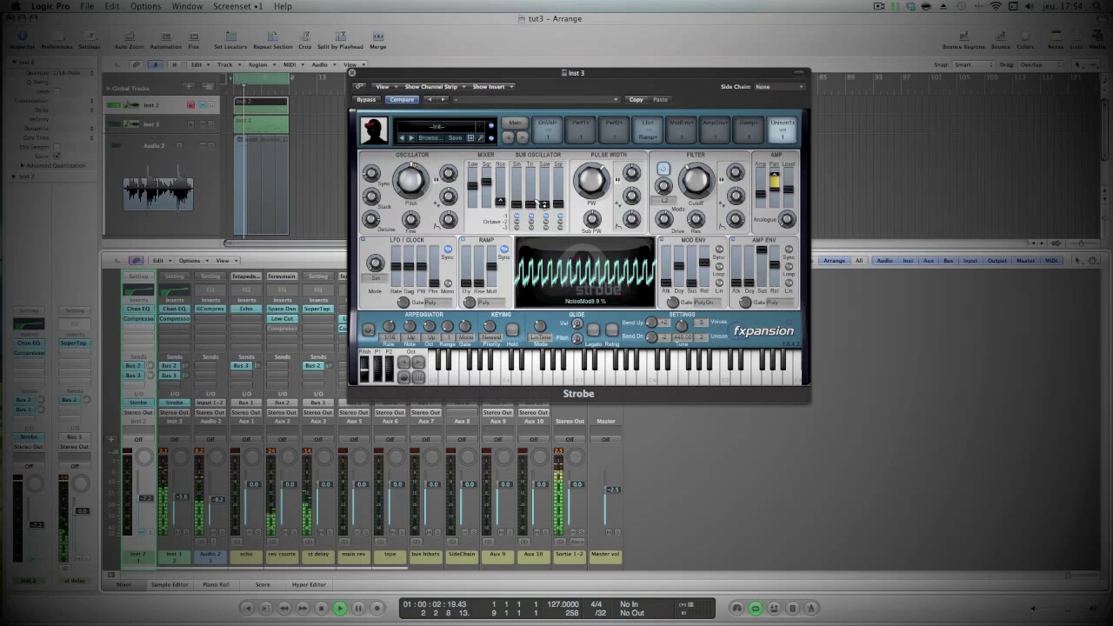
Step: Lower the filter cutoff in two small adjustments while the loop plays
mouse_move(704, 176)
left_mouse_down()
mouse_move(700, 155)
mouse_move(704, 183)
left_mouse_up()
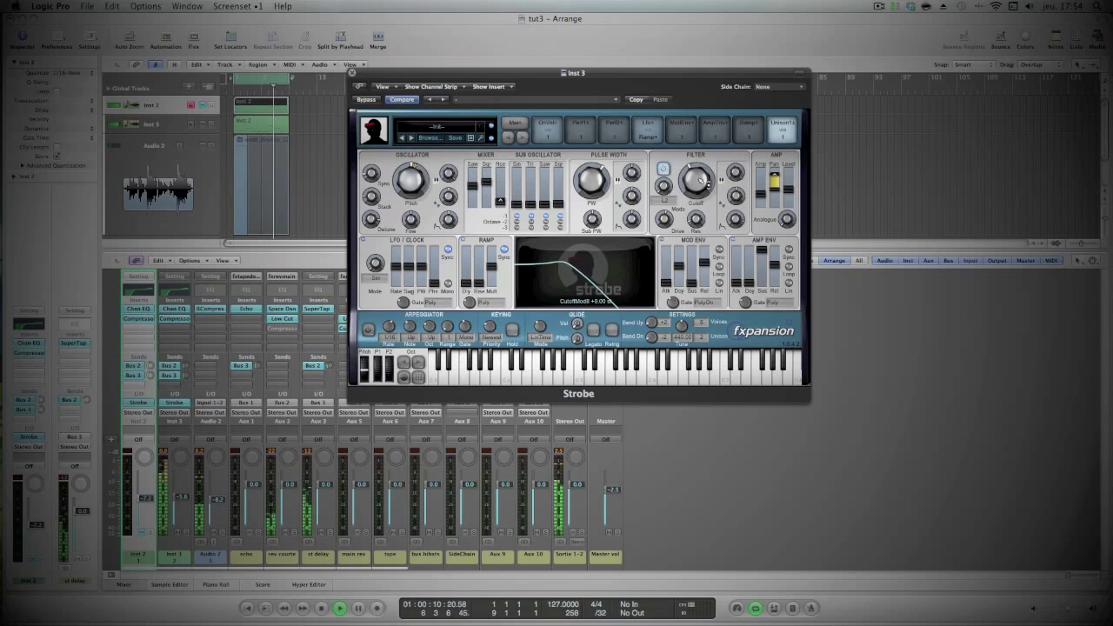
left_click_drag(706, 178, 707, 183)
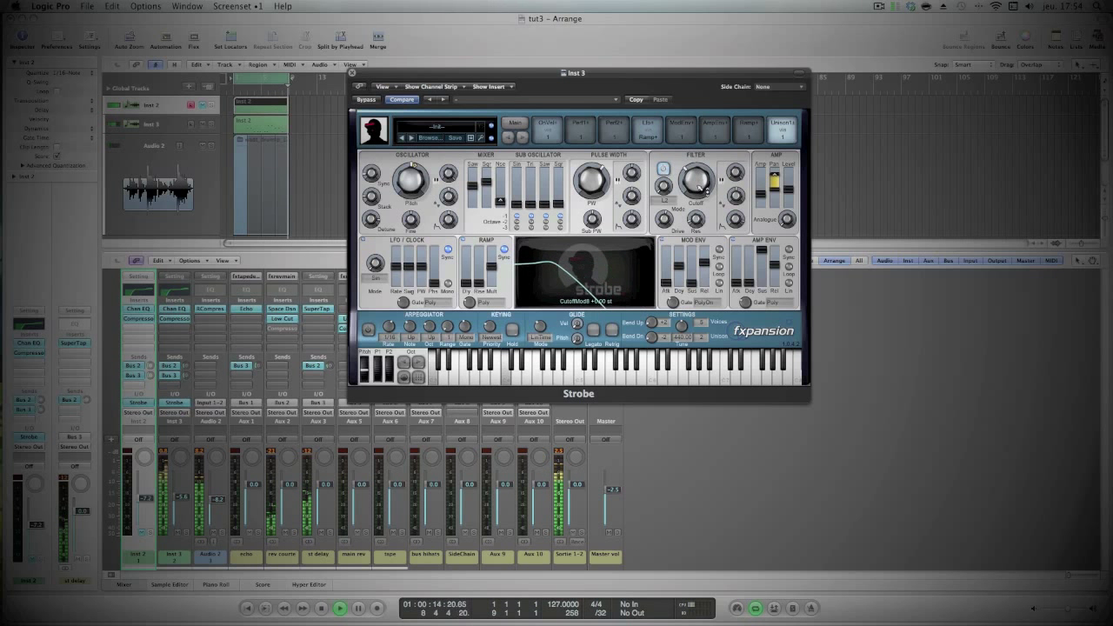
Step: Open the source choices of the Lfo+ modulation slot
left_click(645, 127)
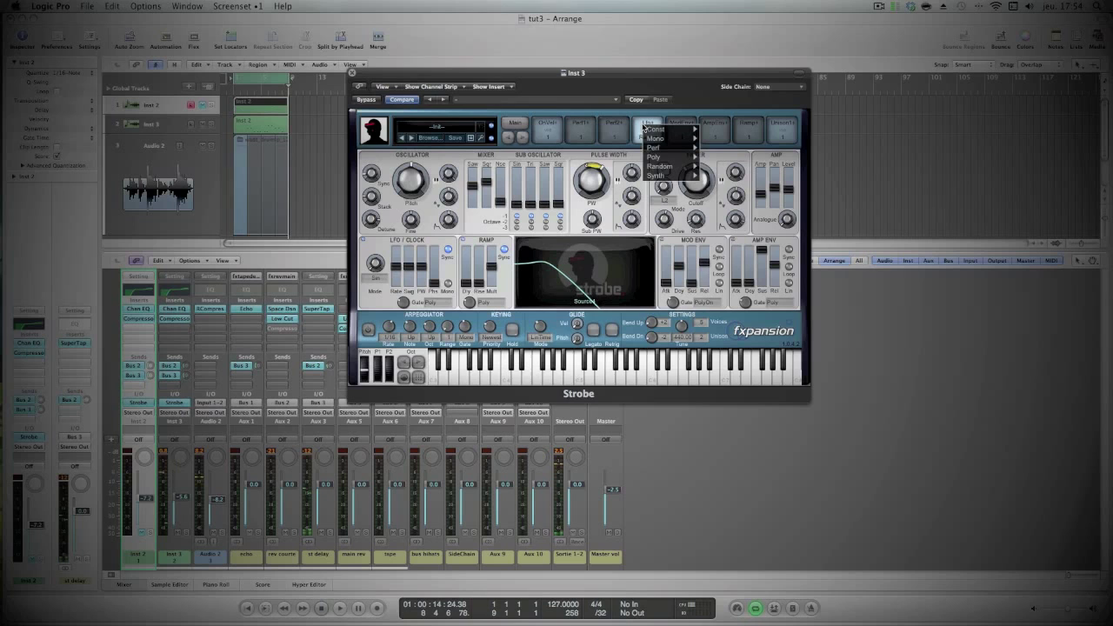